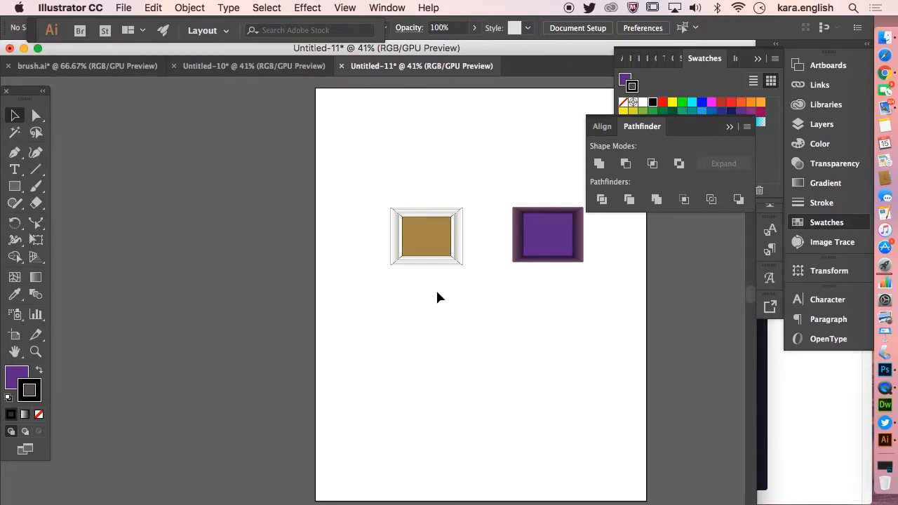
Draw a hexagon below the gold frame and give it a grey 978F9E fill with a black stroke.
left_click(14, 188)
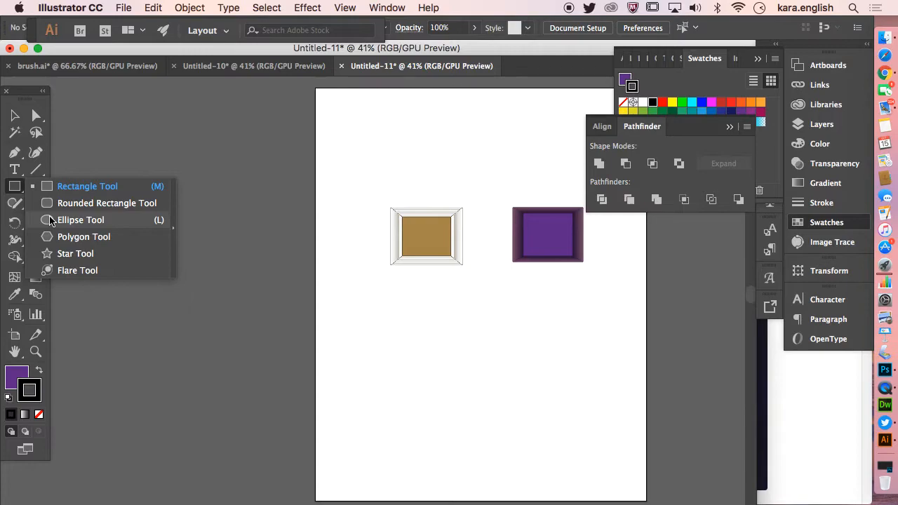
left_click(77, 236)
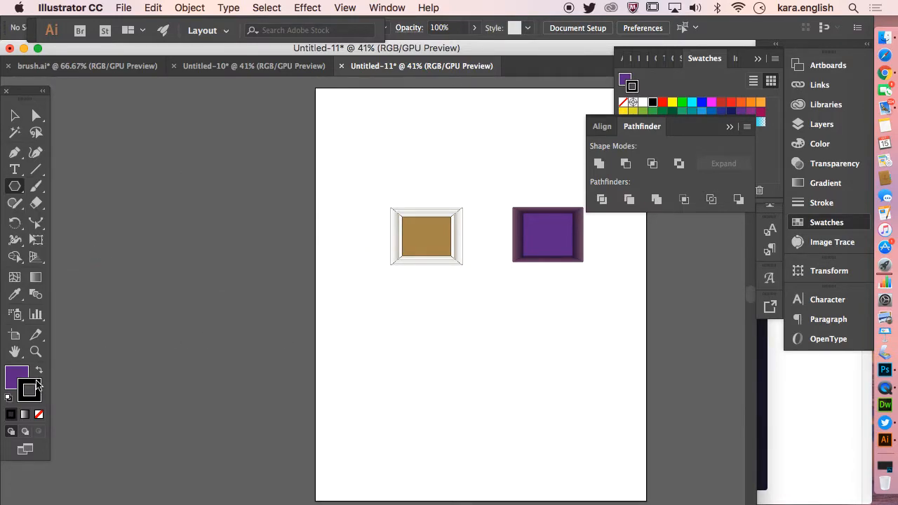
key("shift+x")
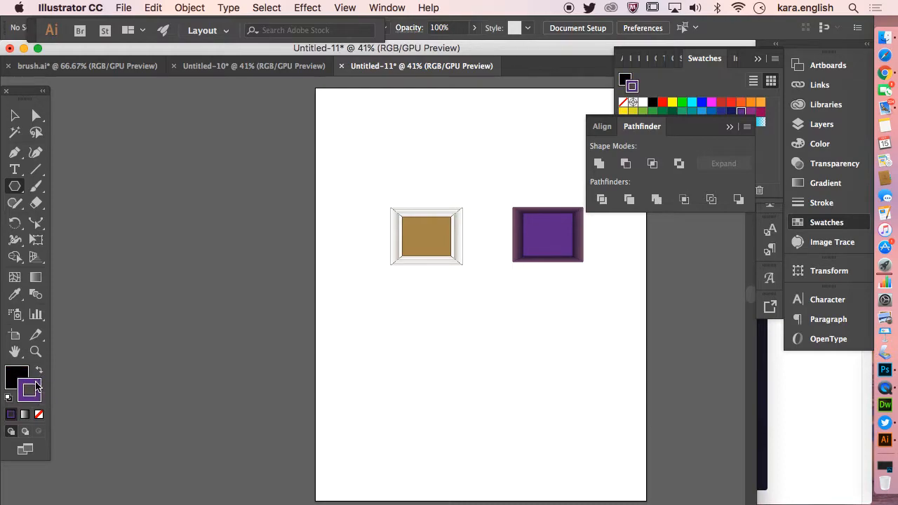
double_click(36, 386)
left_click(528, 253)
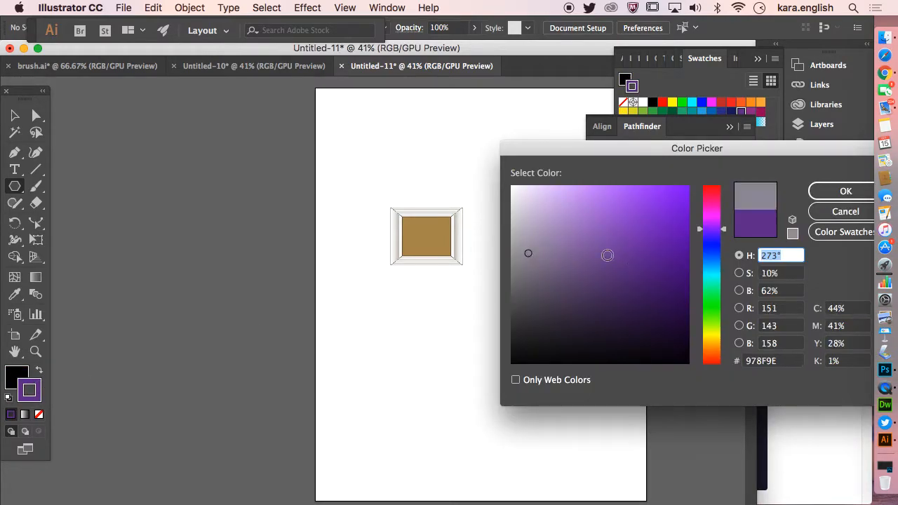
left_click(813, 191)
left_click_drag(432, 309, 452, 340)
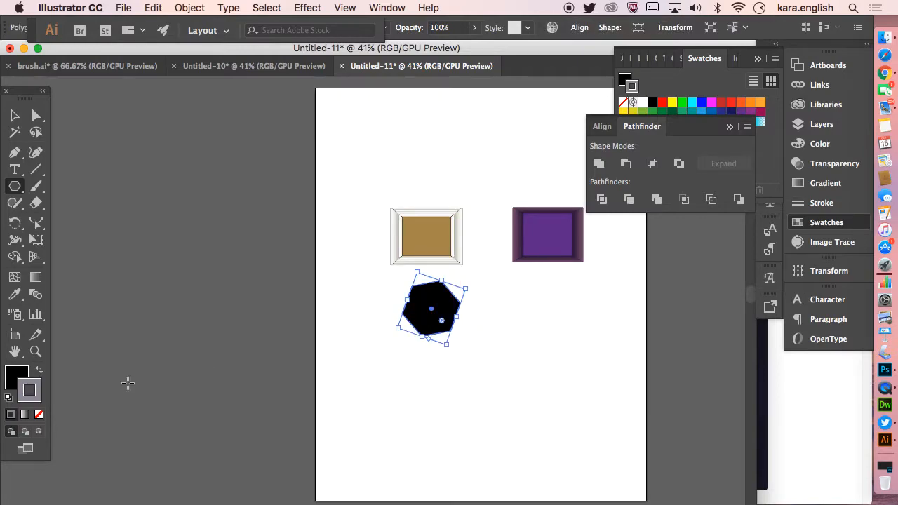
left_click(38, 370)
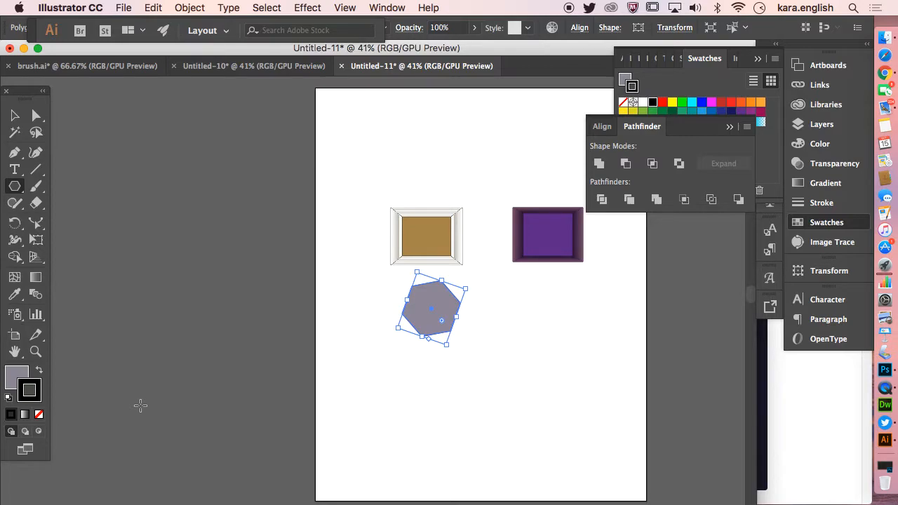
scroll(141, 406, "left", 4)
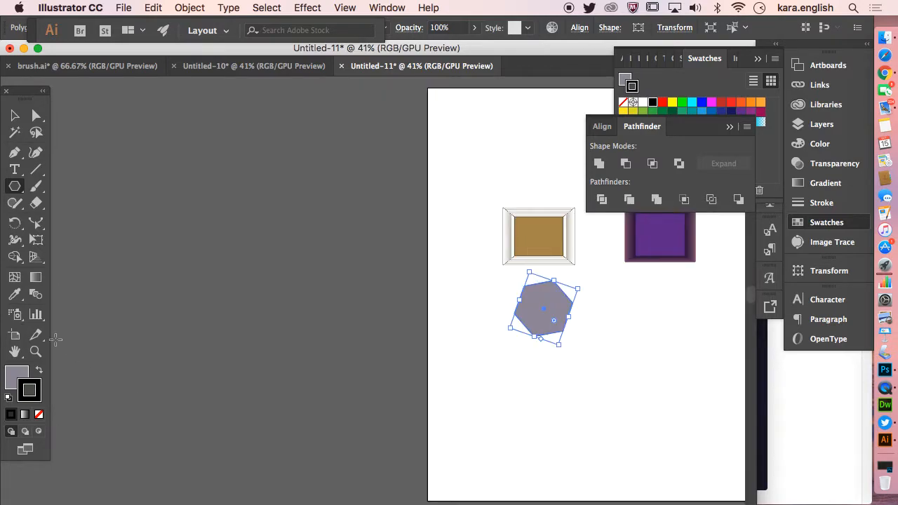
left_click(27, 375)
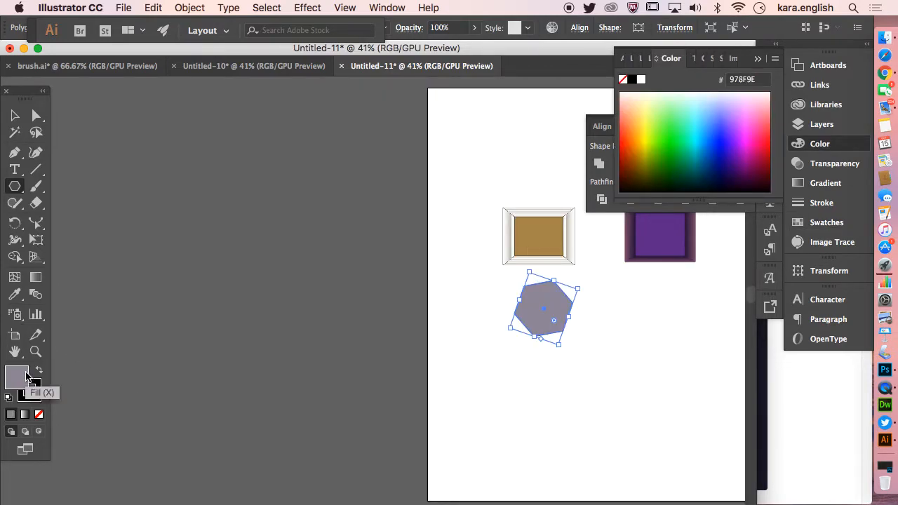
left_click(717, 162)
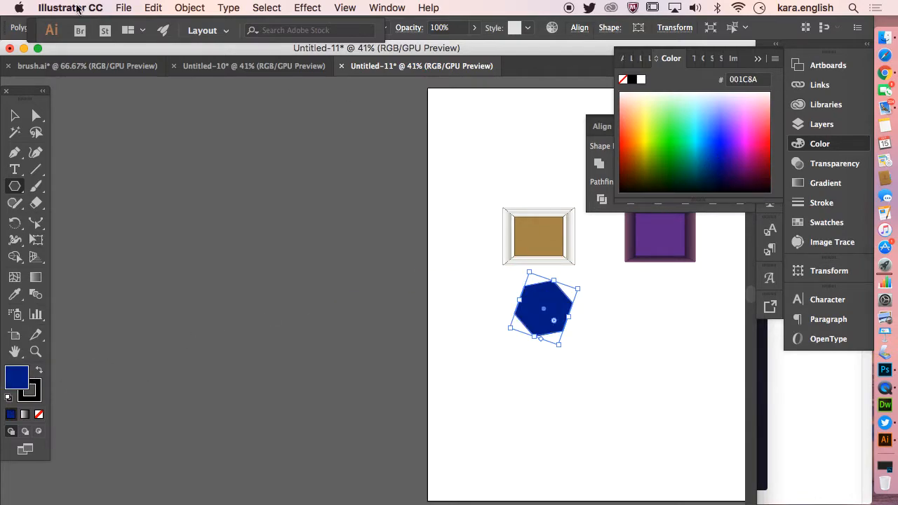
left_click(153, 7)
left_click(151, 24)
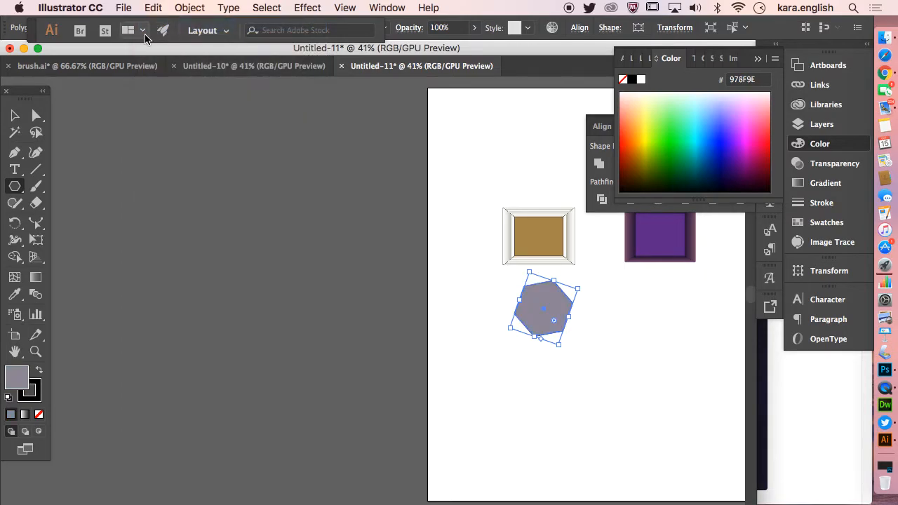
Show the document's layers and deselect the grey hexagon.
left_click(37, 115)
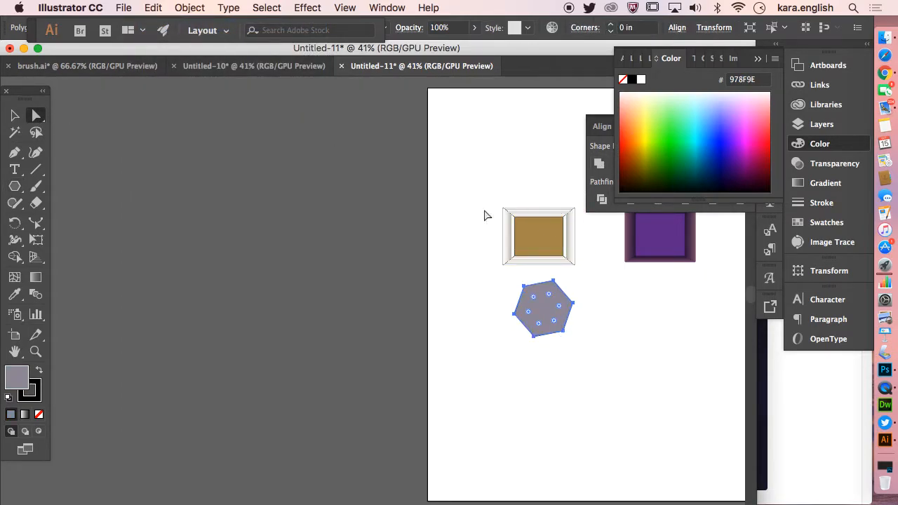
scroll(337, 204, "up", 1)
left_click(15, 115)
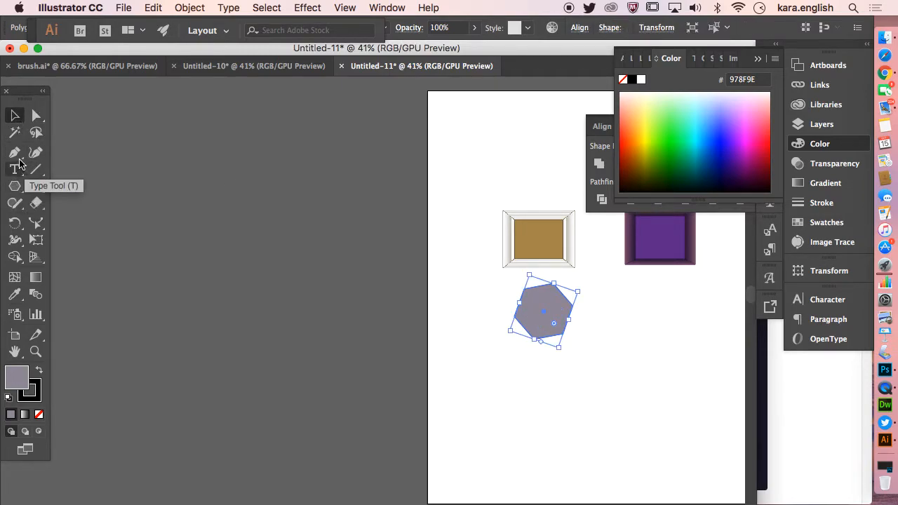
left_click(817, 125)
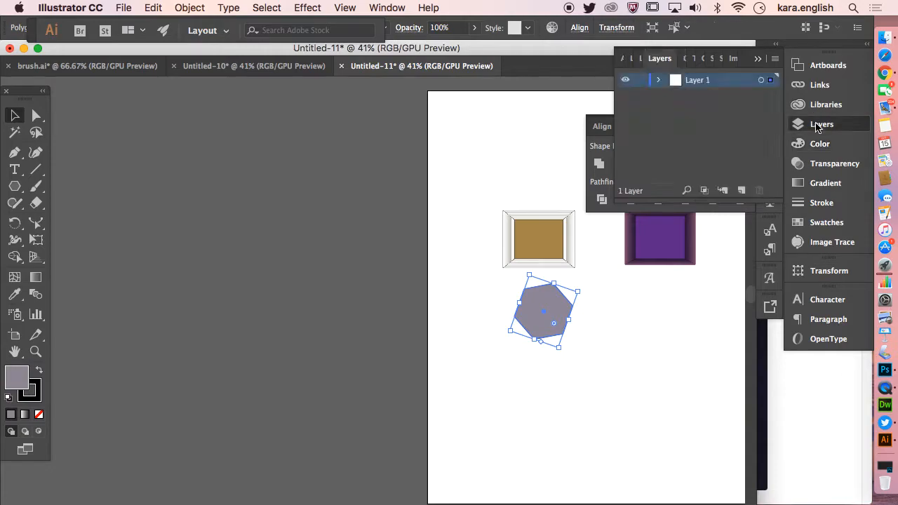
left_click(640, 81)
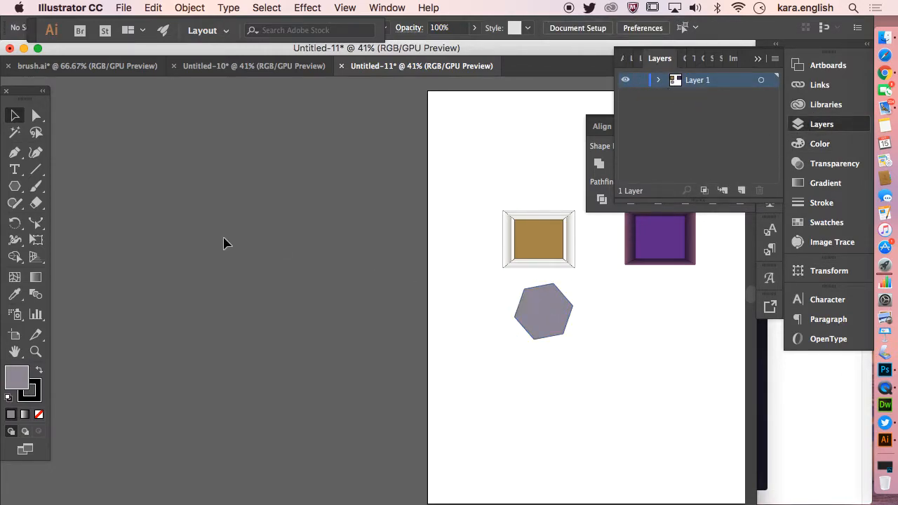
Set the fill to a dark purple and draw a smaller hexagon overlapping the grey one.
left_click(14, 185)
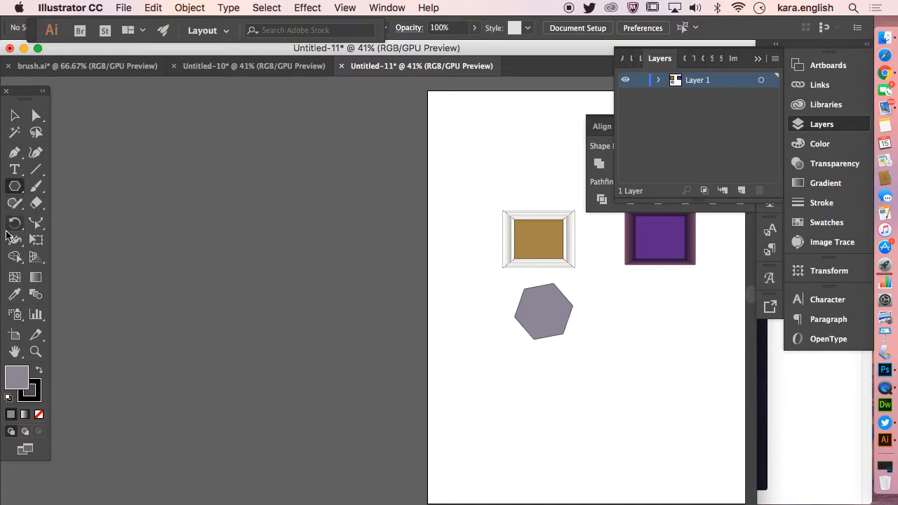
double_click(19, 375)
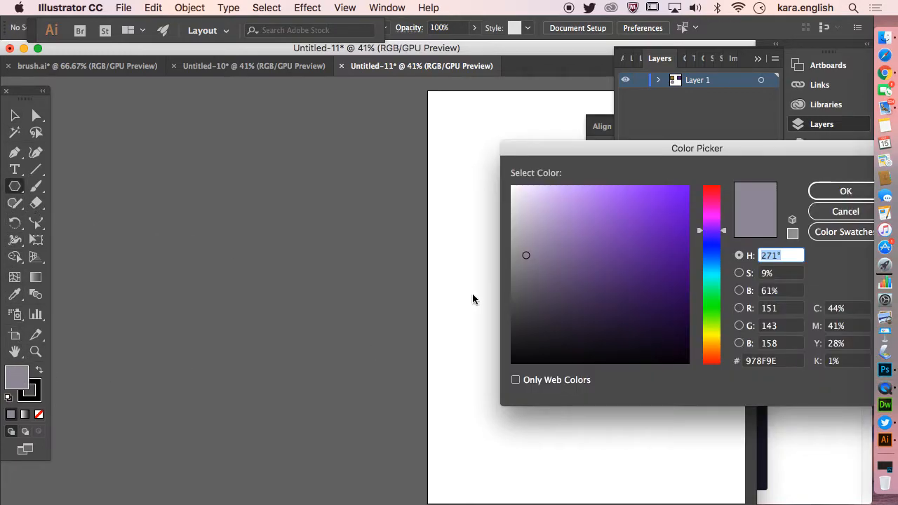
left_click(681, 288)
left_click(846, 197)
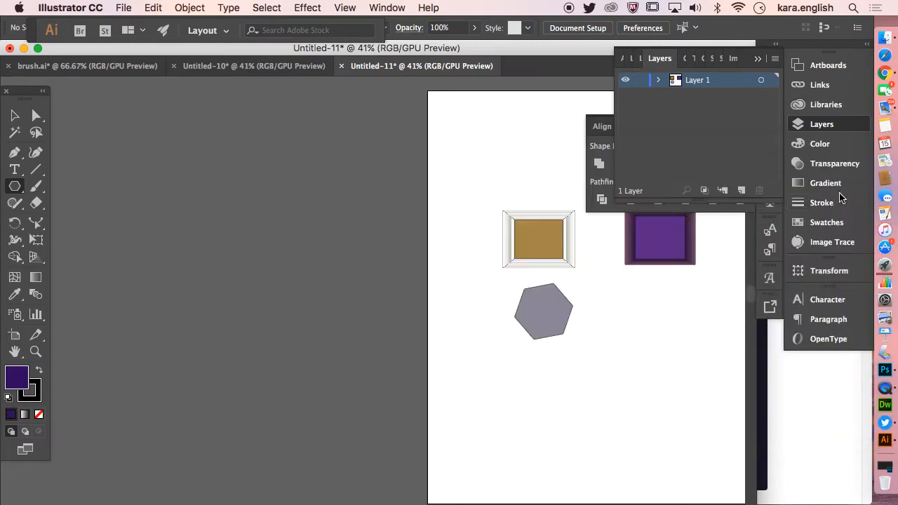
mouse_move(531, 297)
left_mouse_down()
mouse_move(559, 303)
mouse_move(552, 310)
left_mouse_up()
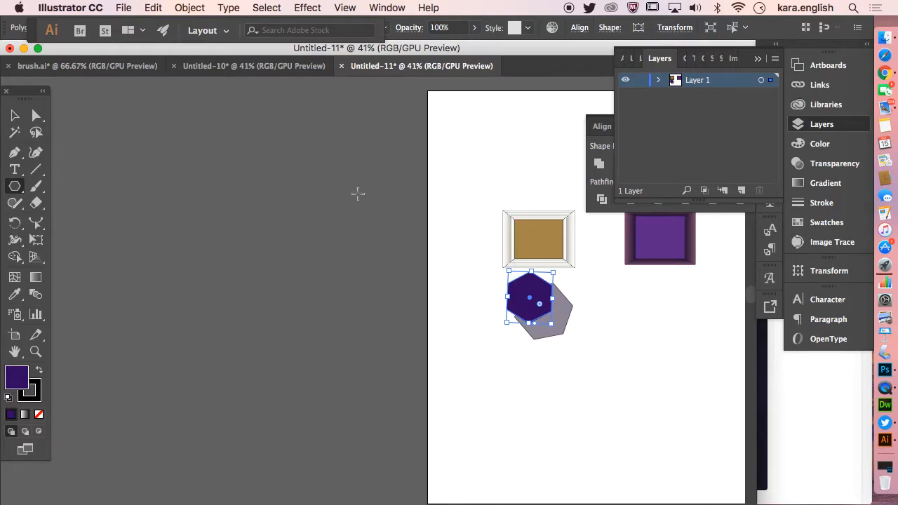
Center the purple hexagon on the grey one, rotating and scaling it to leave an even grey border.
left_click(15, 115)
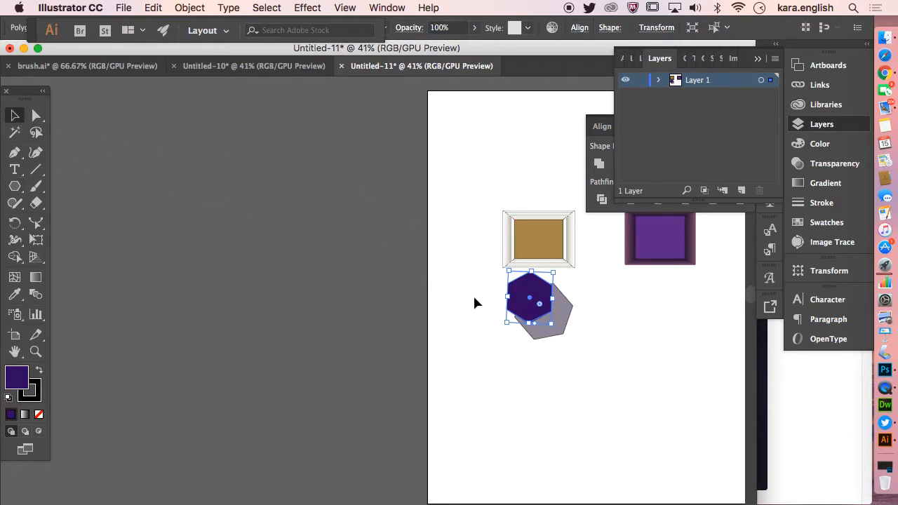
left_click_drag(519, 307, 534, 322)
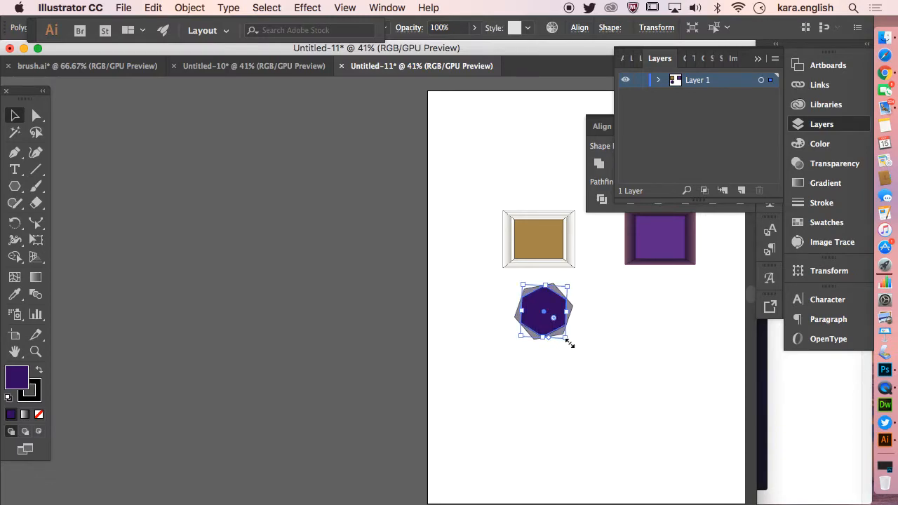
mouse_move(568, 345)
left_mouse_down()
mouse_move(563, 359)
mouse_move(557, 341)
left_mouse_up()
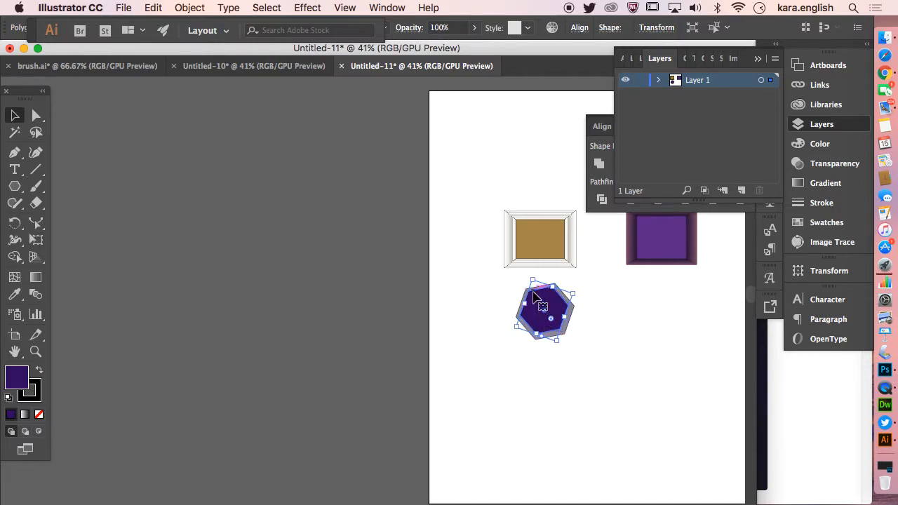
left_click_drag(533, 283, 533, 284)
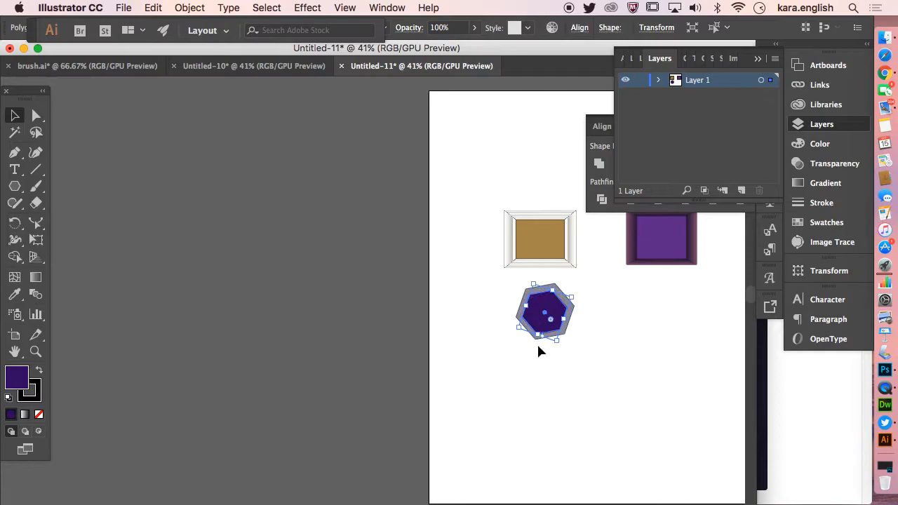
left_click_drag(542, 326, 544, 325)
Set the blend options to Smooth Color spacing.
left_click(184, 9)
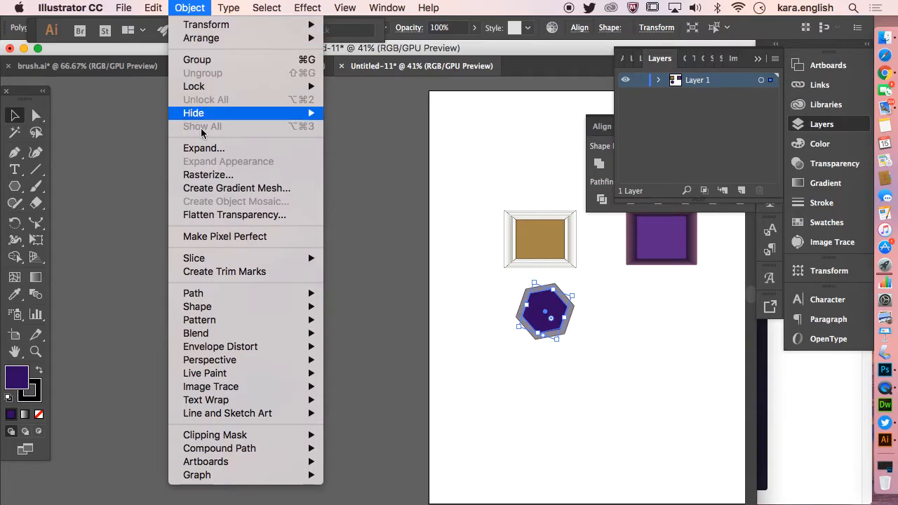
mouse_move(256, 336)
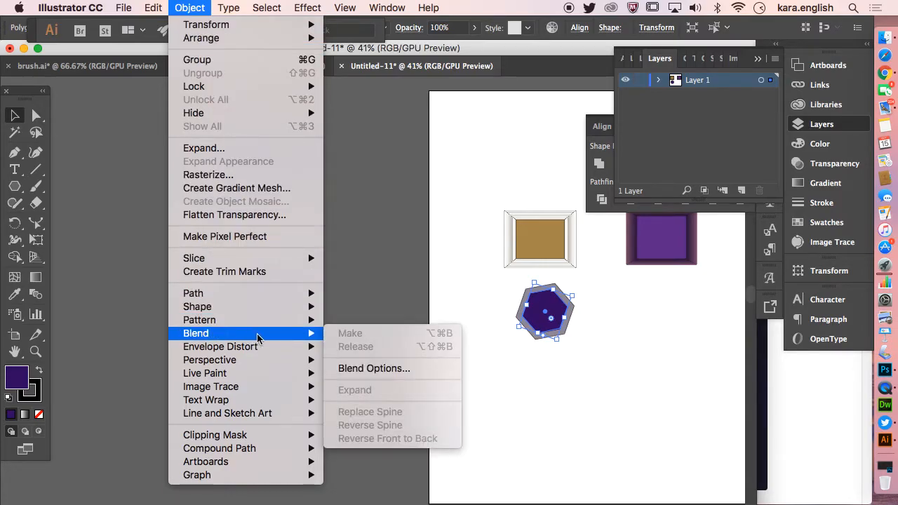
left_click(371, 367)
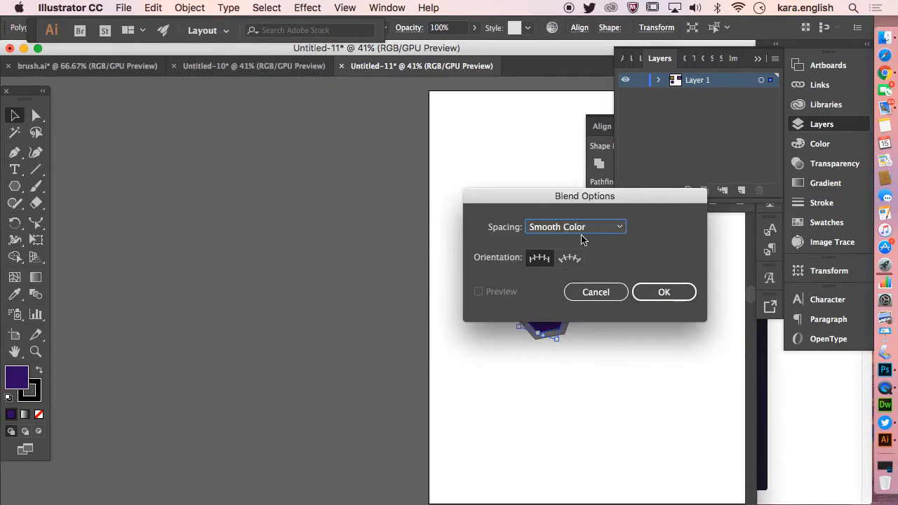
left_click(617, 228)
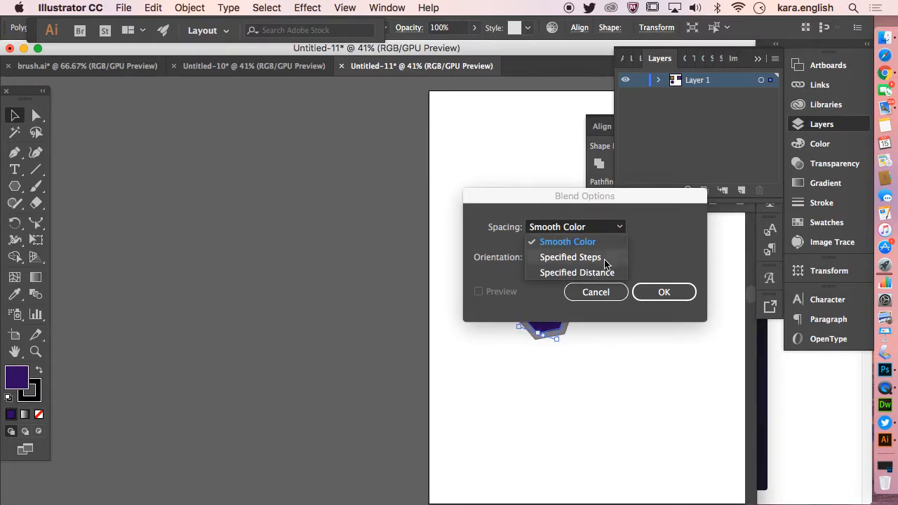
left_click(609, 230)
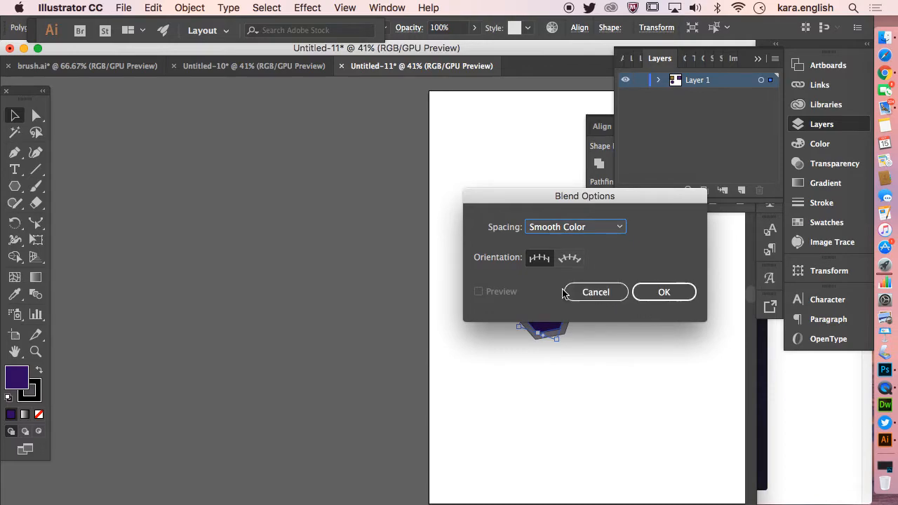
left_click(635, 294)
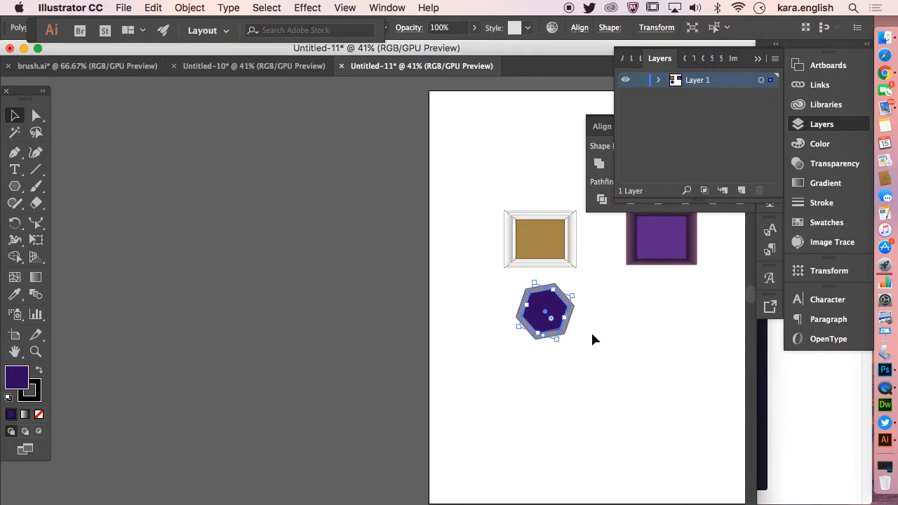
Select both the grey and purple hexagons and make a blend between them.
key("super+shift+a")
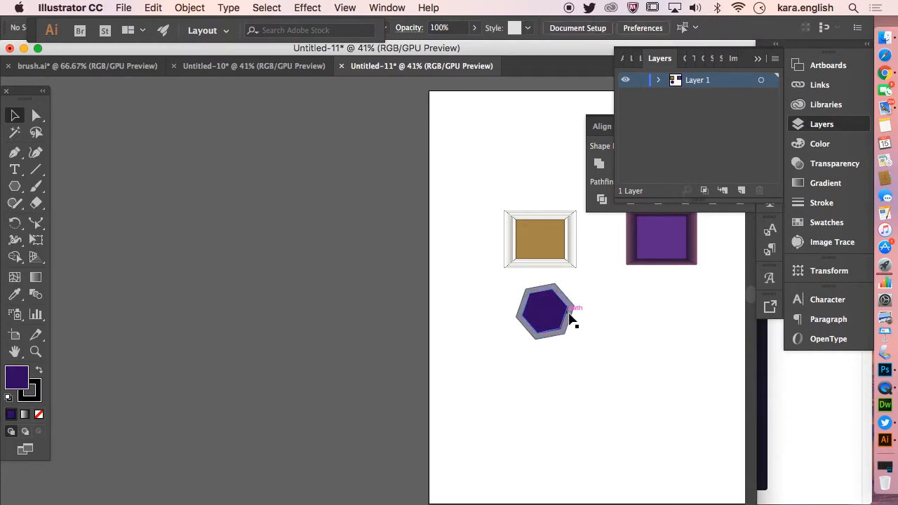
left_click_drag(515, 295, 528, 297)
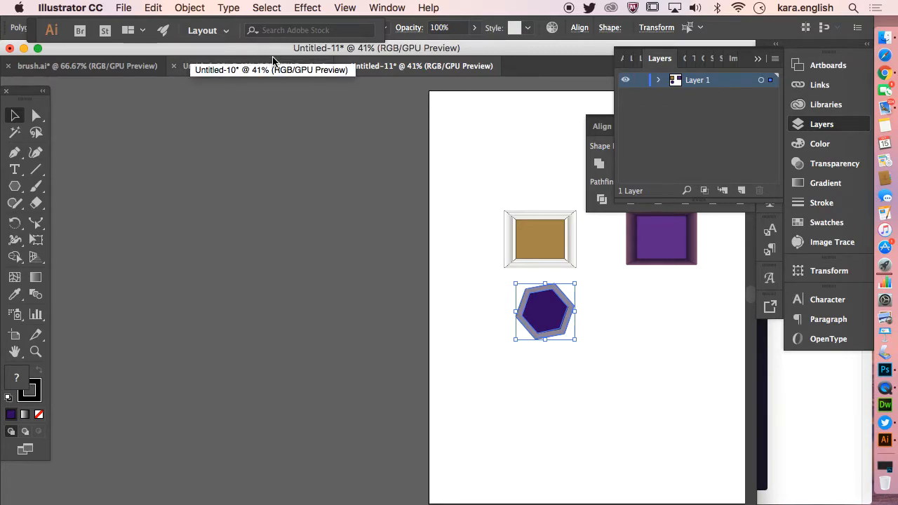
key("super+alt+b")
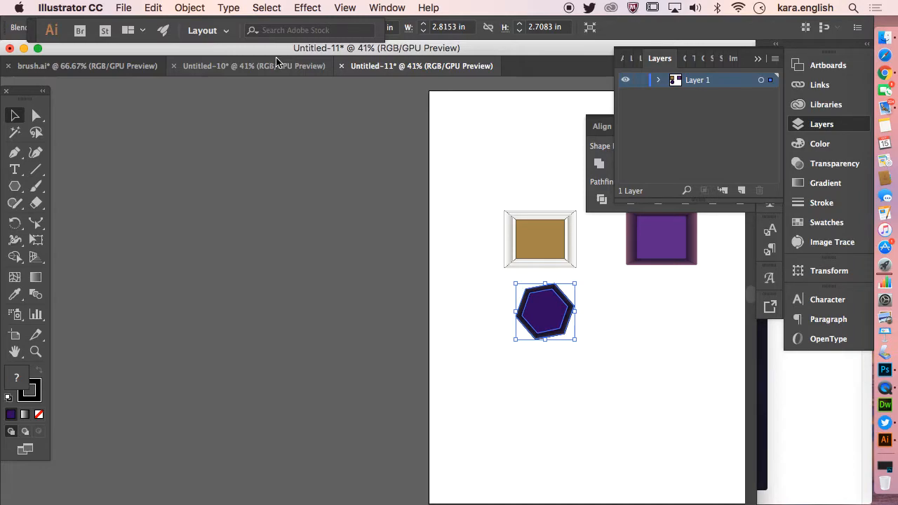
Set the hexagon blend's transparency blending mode to Color Burn, keeping its opacity at 100%.
left_click(834, 168)
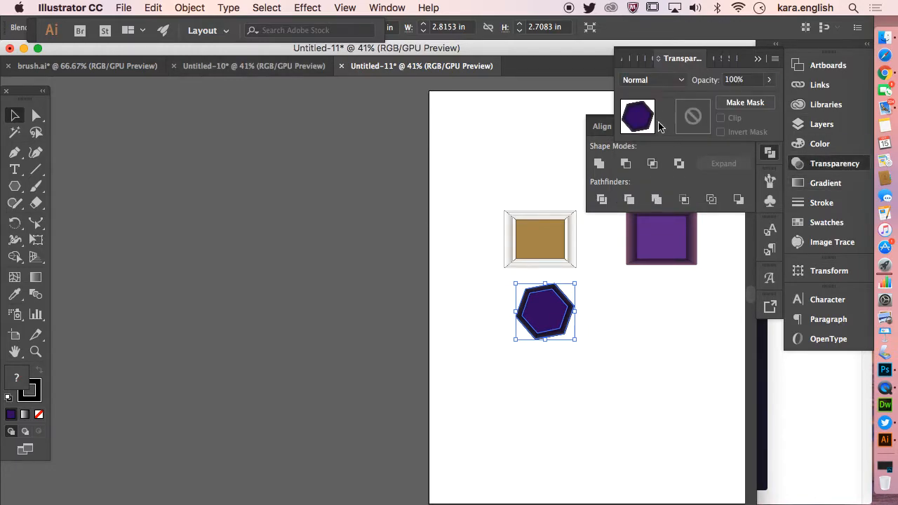
left_click(769, 79)
mouse_move(768, 99)
left_mouse_down()
mouse_move(746, 99)
mouse_move(769, 102)
left_mouse_up()
left_click(679, 81)
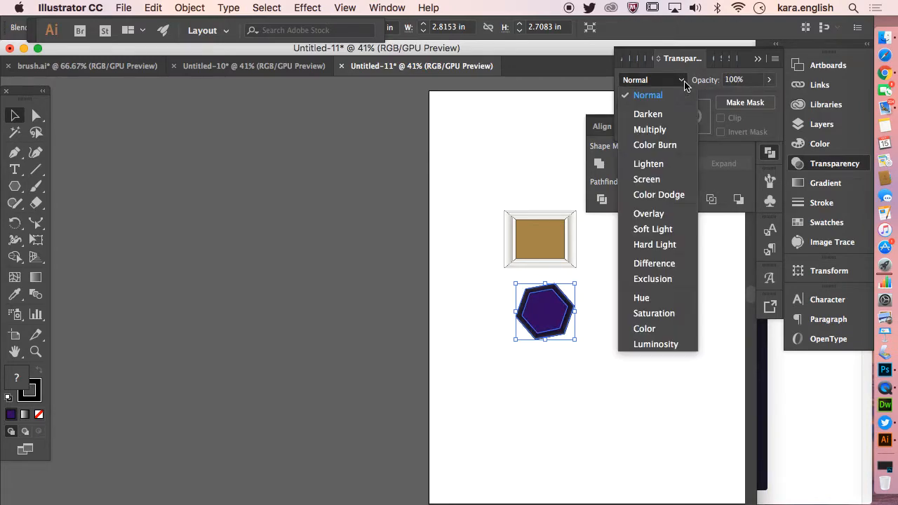
left_click(666, 146)
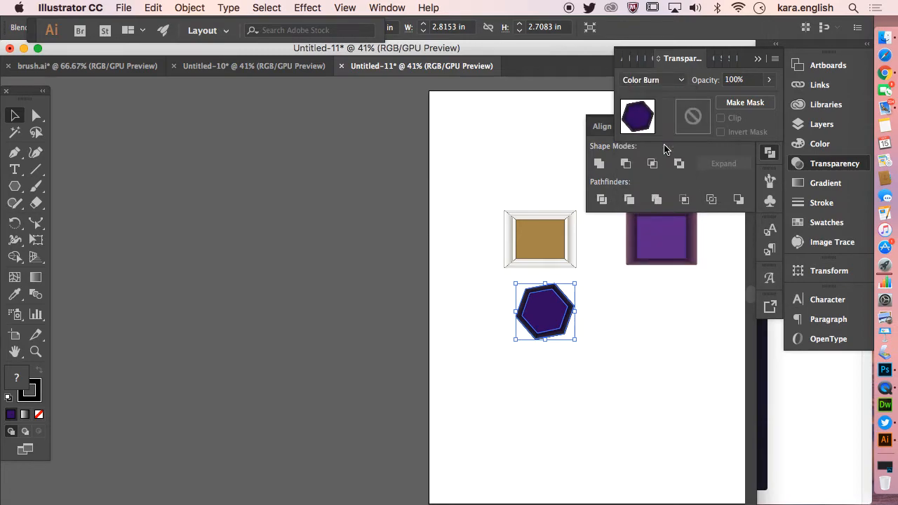
Try the Multiply blending mode on the hexagon blend and test its opacity, keeping it at 100%.
left_click(679, 81)
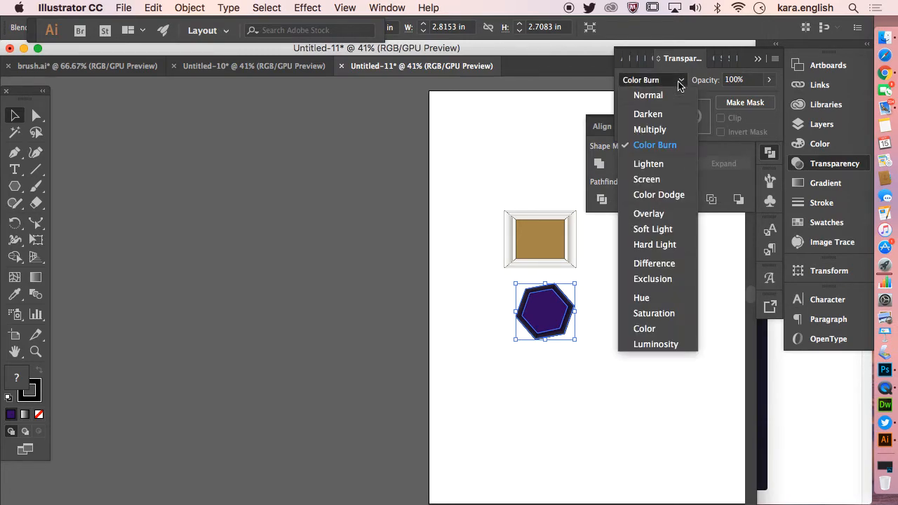
left_click(659, 129)
left_click(768, 79)
mouse_move(767, 98)
left_mouse_down()
mouse_move(741, 97)
mouse_move(774, 100)
left_mouse_up()
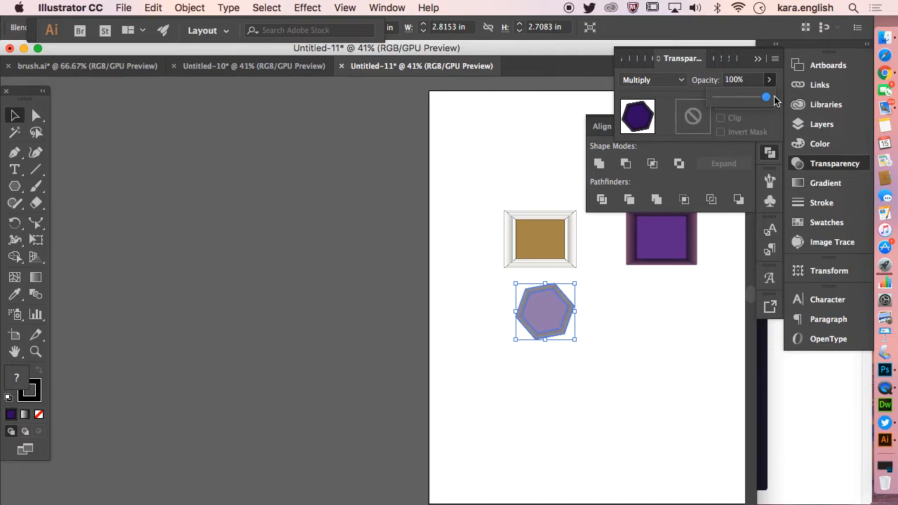
left_click(521, 306)
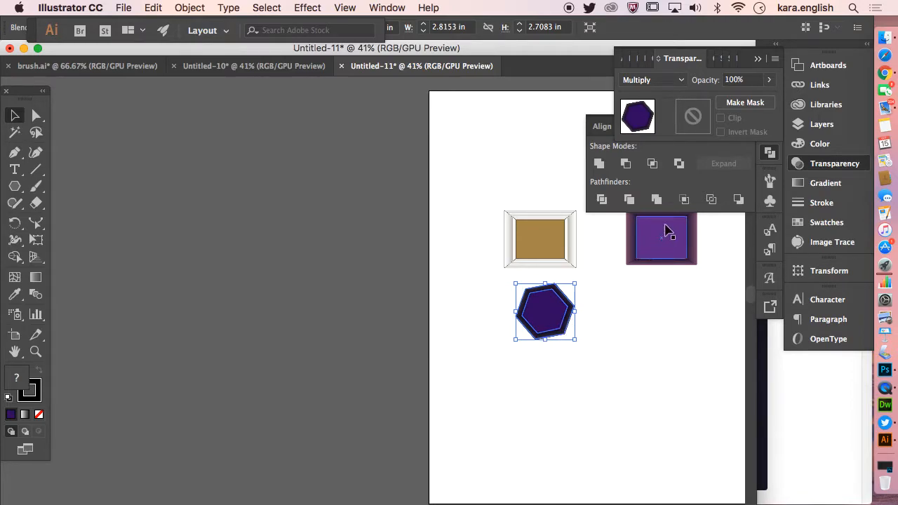
left_click(511, 158)
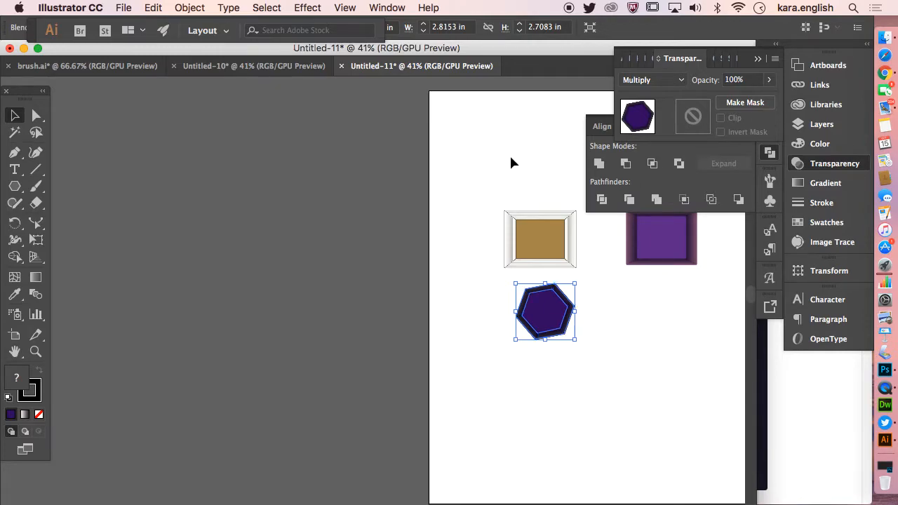
key("super+shift+a")
Reduce the hexagon blend's opacity to 49%.
left_click(559, 294)
left_click(768, 81)
left_click_drag(764, 101, 741, 100)
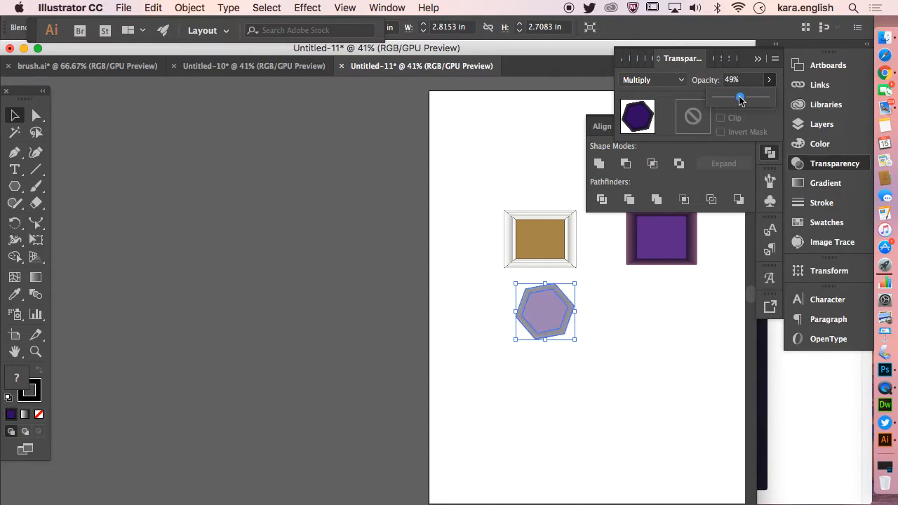
Try the Overlay, Multiply and Lighten blending modes in turn on the hexagon blend.
left_click(680, 80)
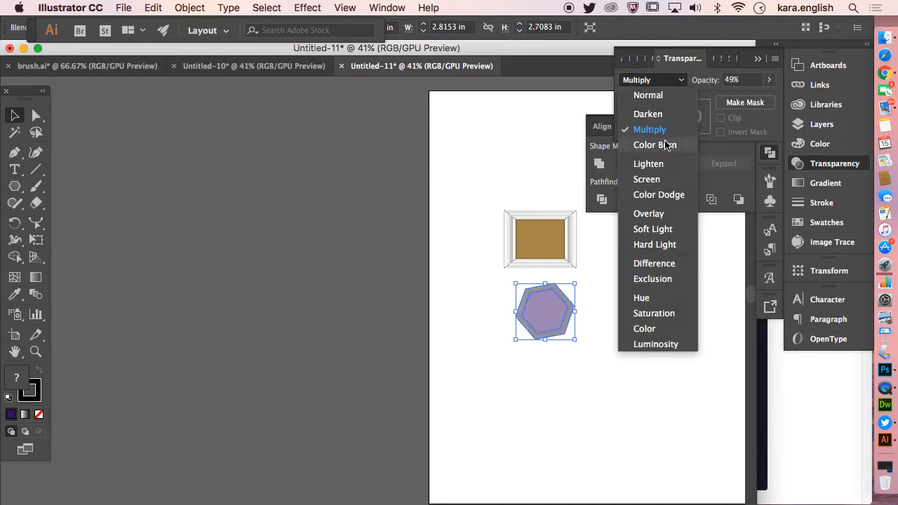
left_click(654, 214)
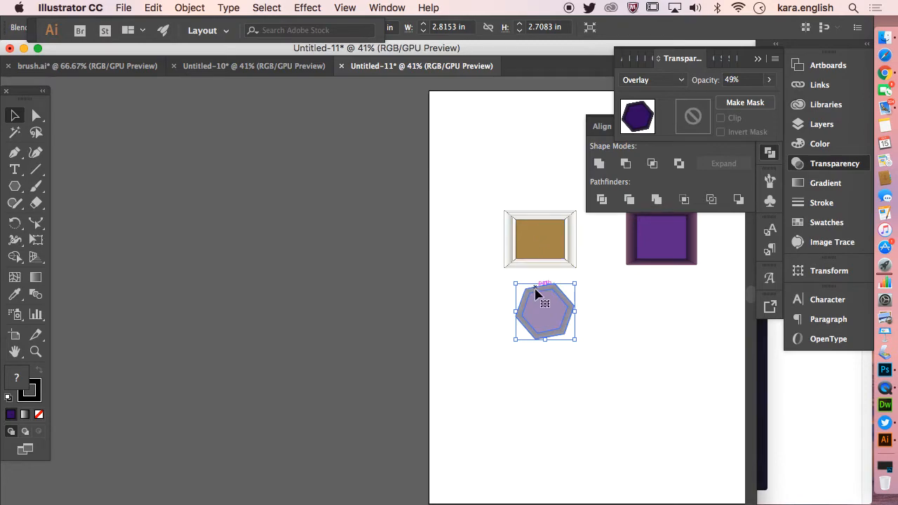
left_click(588, 294)
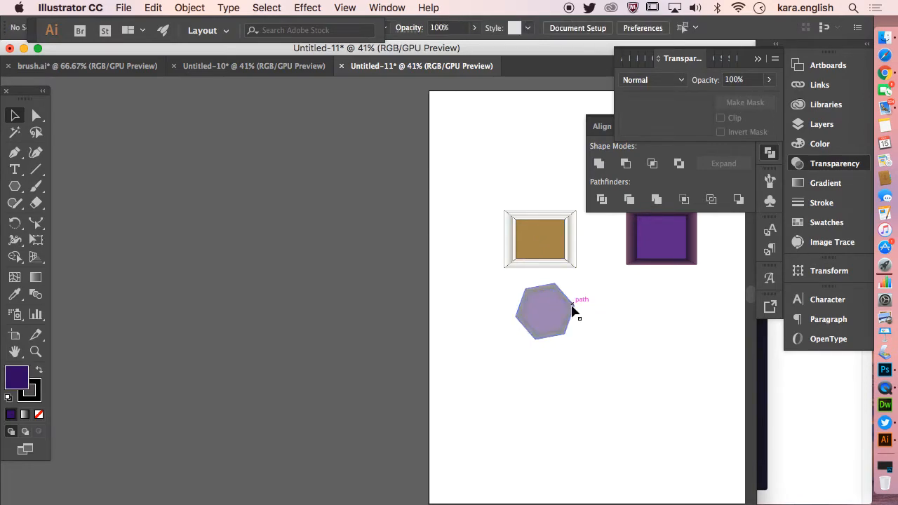
left_click(574, 309)
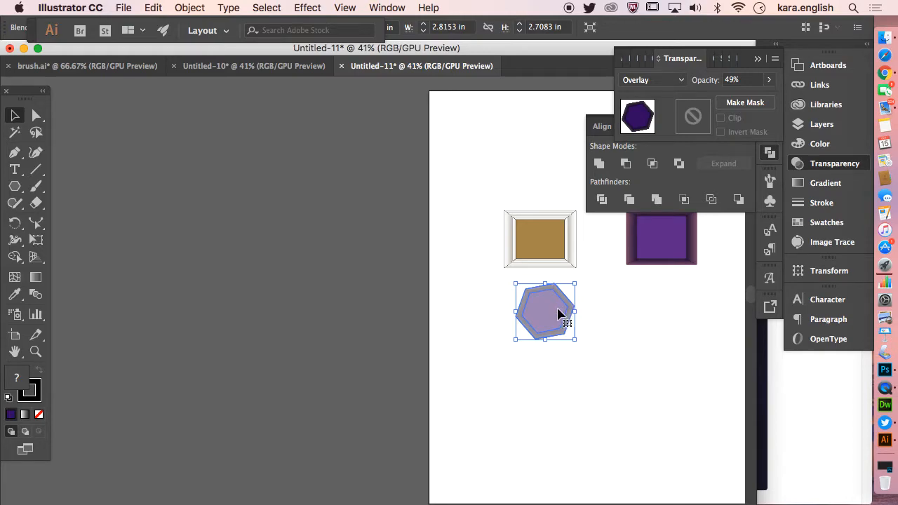
left_click(679, 81)
left_click(659, 132)
left_click(679, 83)
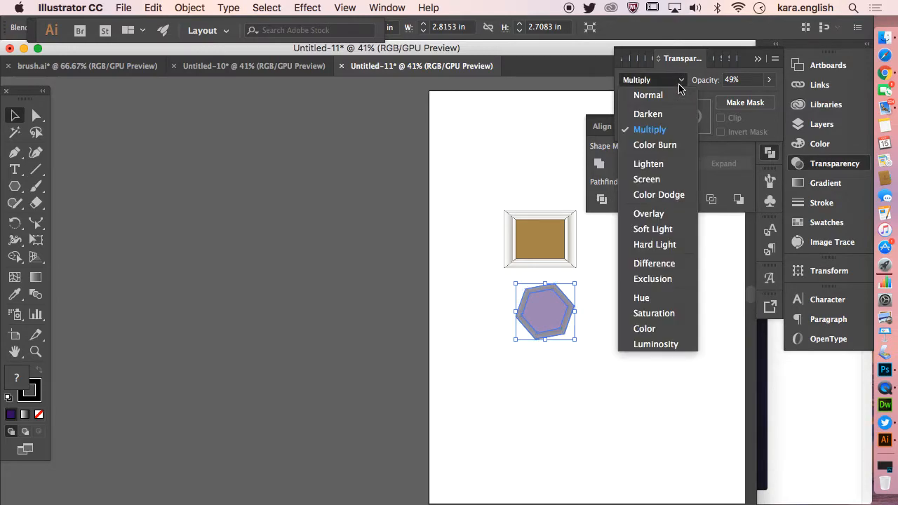
left_click(654, 165)
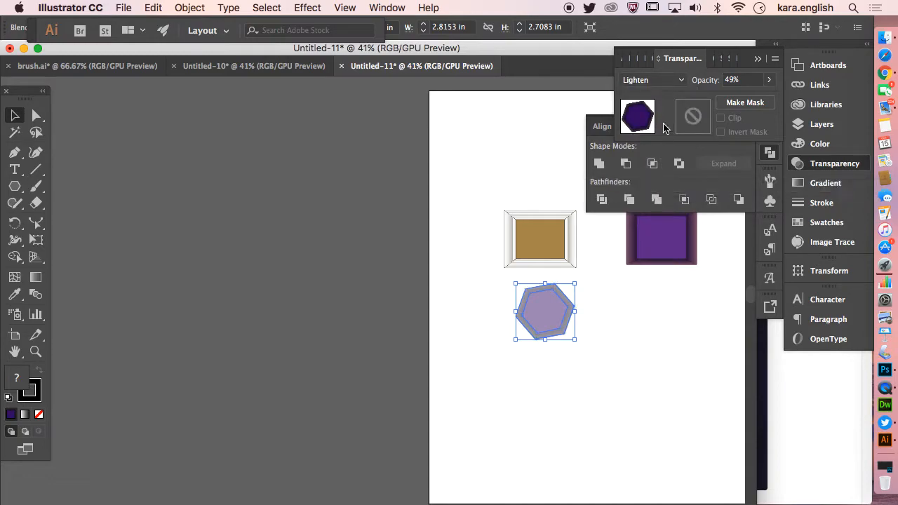
Set the hexagon blend's blending mode to Exclusion and move the hexagon slightly farther down from the tan rectangle.
left_click(675, 82)
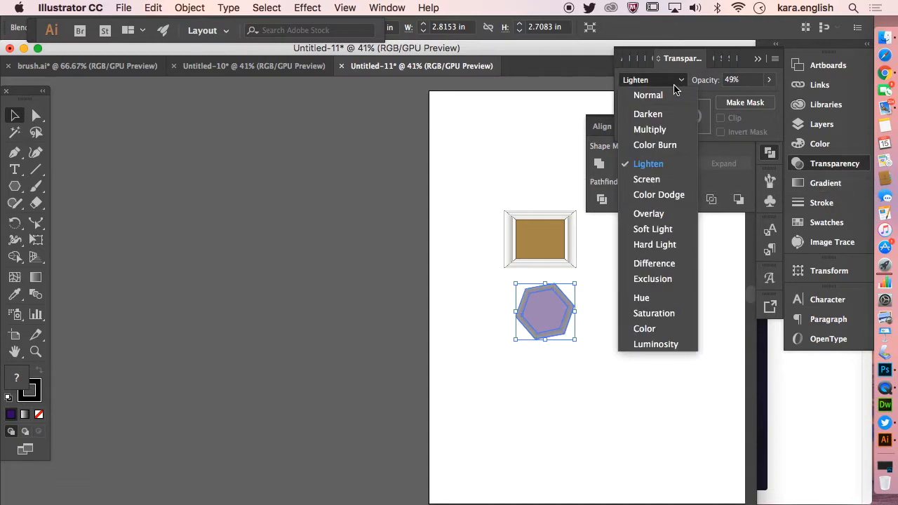
left_click(649, 278)
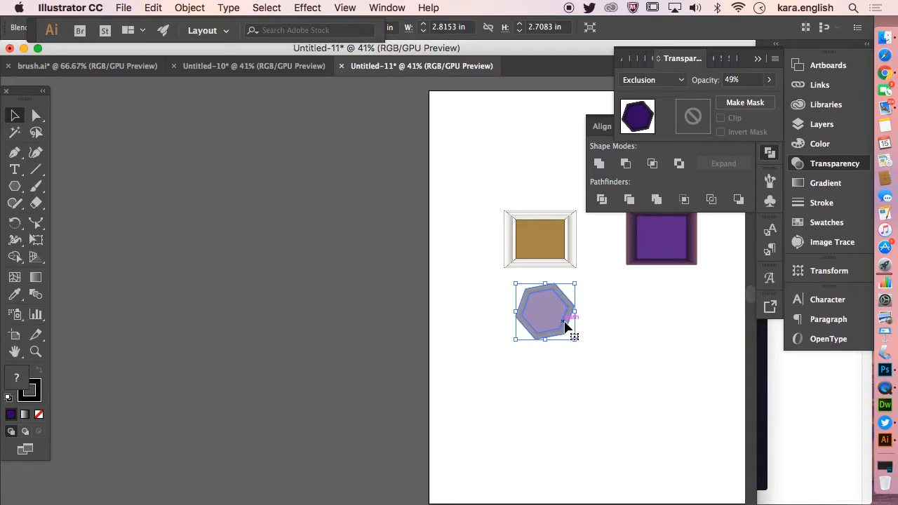
left_click(536, 355)
left_click_drag(541, 320, 537, 344)
left_click(538, 366)
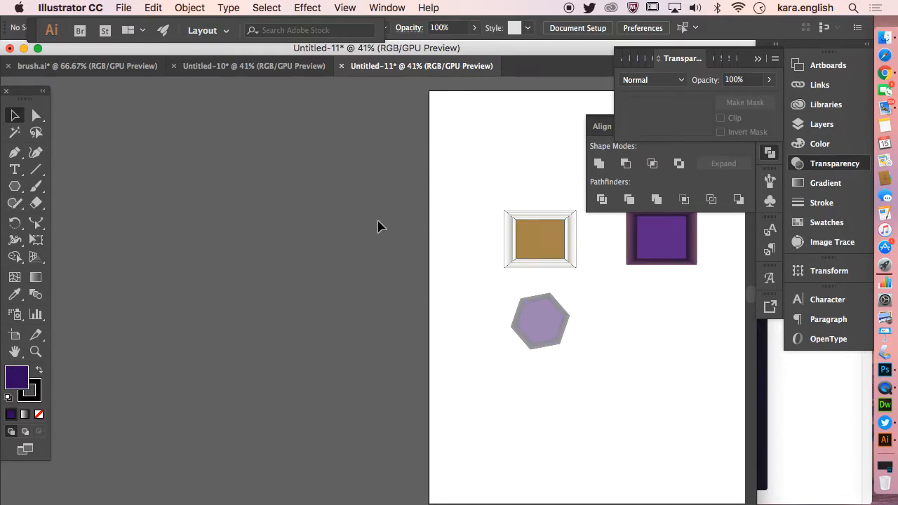
Draw an ellipse about 3.5 by 2.5 in below the purple rectangle and fill it with dark olive #685A05.
left_click(15, 186)
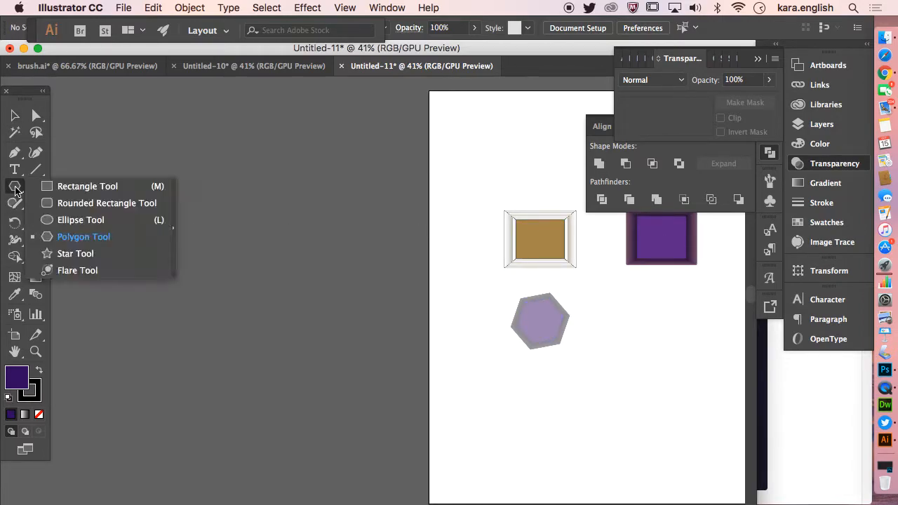
left_click(60, 219)
left_click_drag(626, 328, 699, 378)
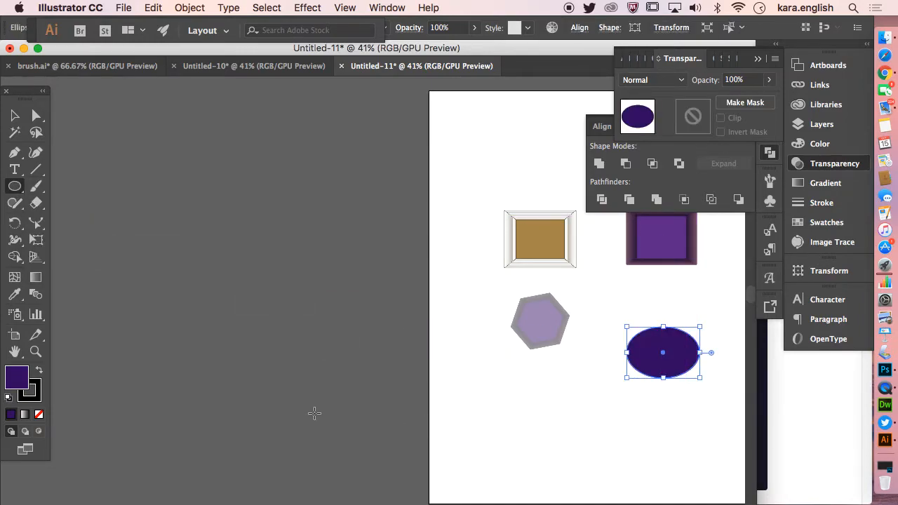
double_click(21, 378)
left_click(716, 341)
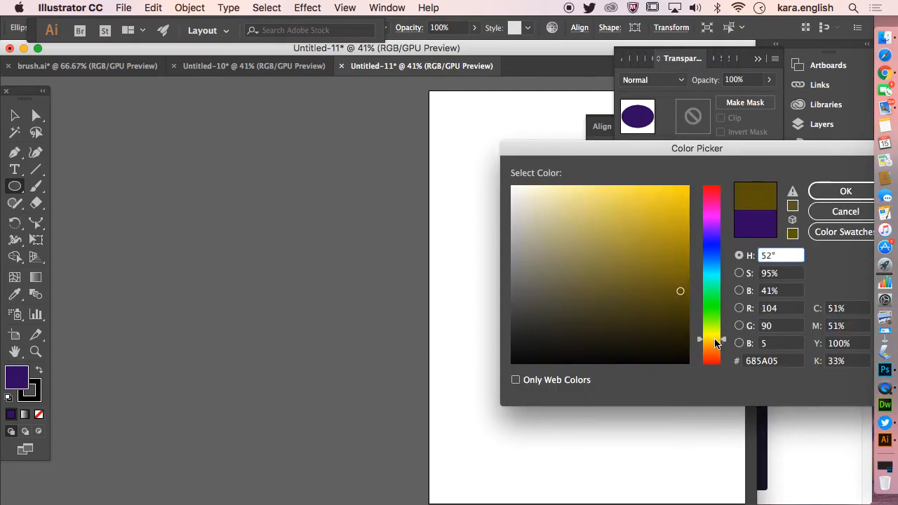
left_click(845, 191)
Draw a smaller ellipse inside the olive one and fill it with dark purple #5F0666.
mouse_move(646, 343)
left_mouse_down()
mouse_move(672, 338)
mouse_move(713, 378)
left_mouse_up()
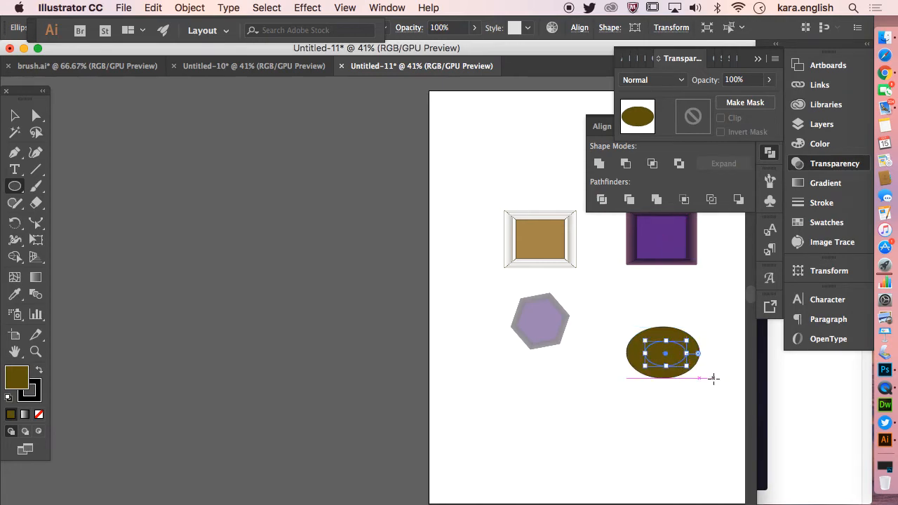
double_click(21, 377)
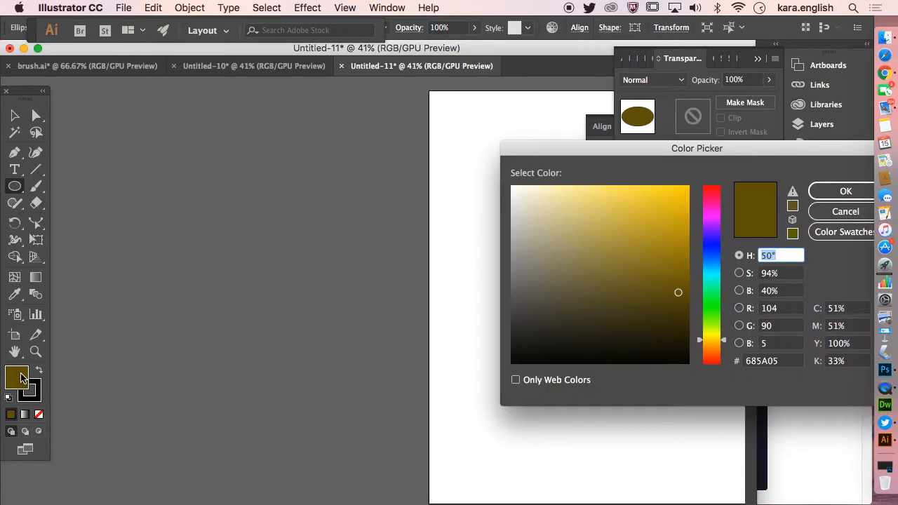
left_click(712, 217)
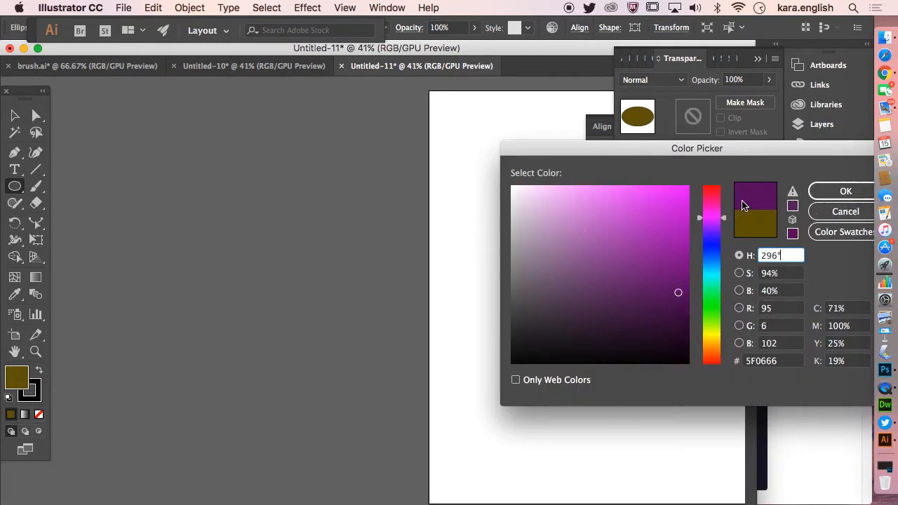
left_click(845, 191)
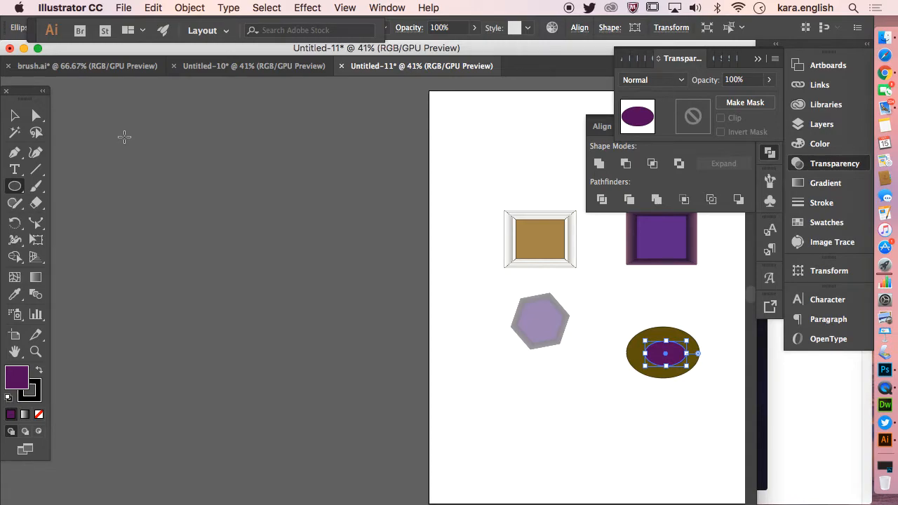
Select both the olive and purple ellipses and make a blend between them.
left_click(15, 115)
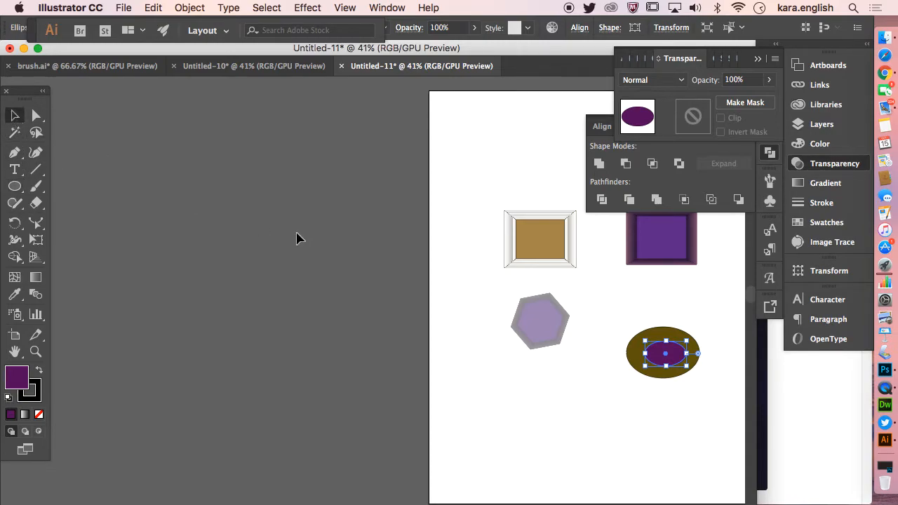
left_click(652, 337, "shift")
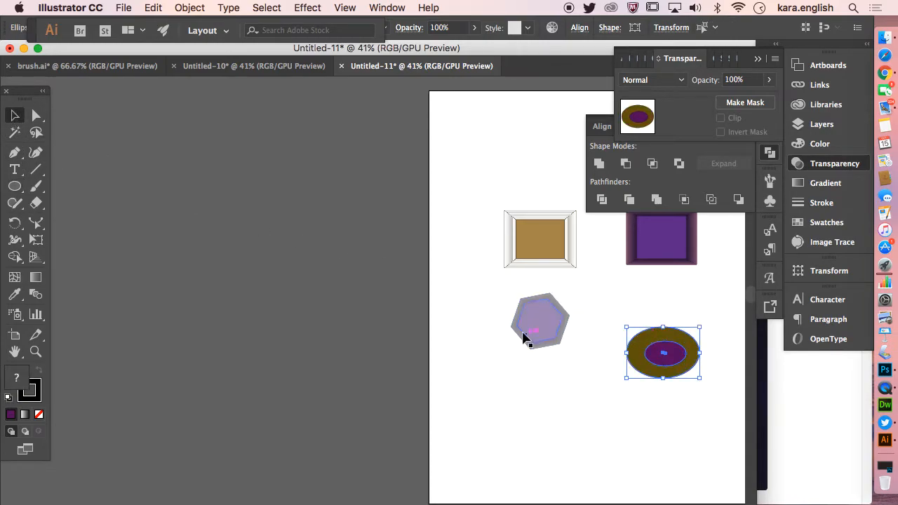
key("super")
key("super+alt+b")
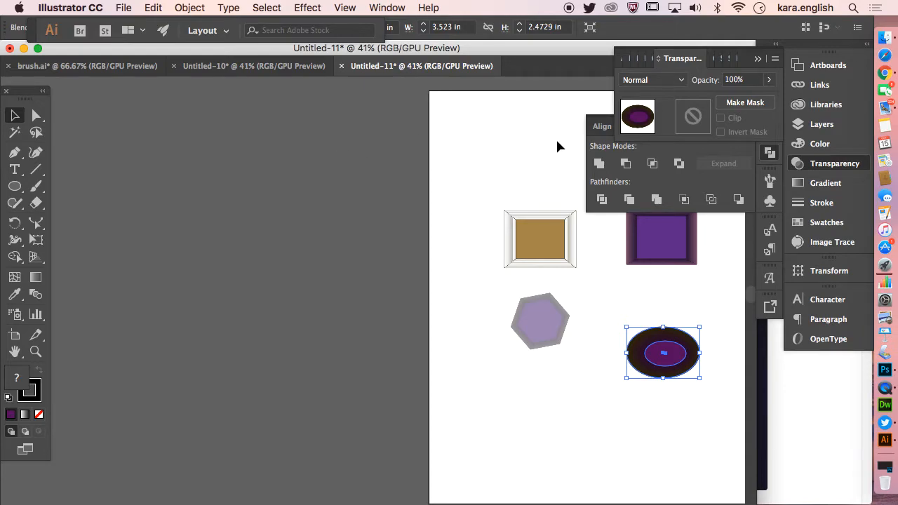
Try Color Burn on the ellipse blend, settling on Overlay as its blending mode.
left_click(676, 80)
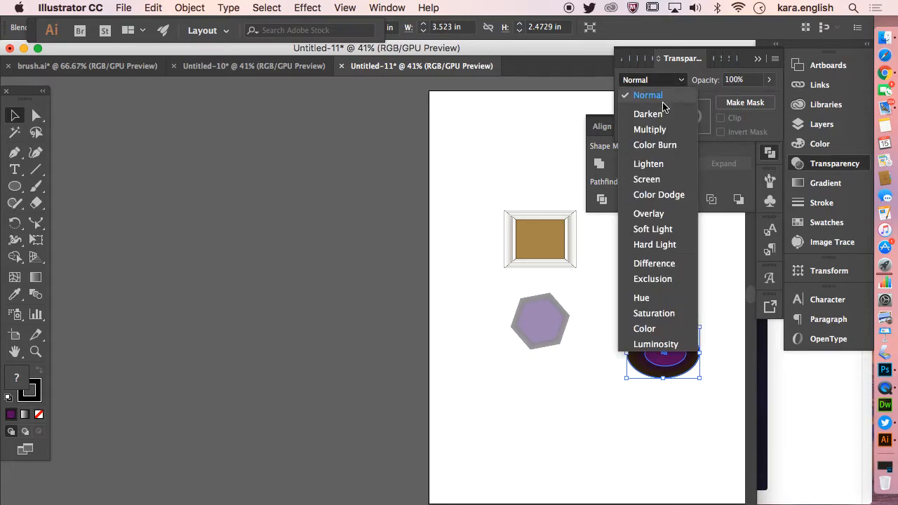
left_click(649, 145)
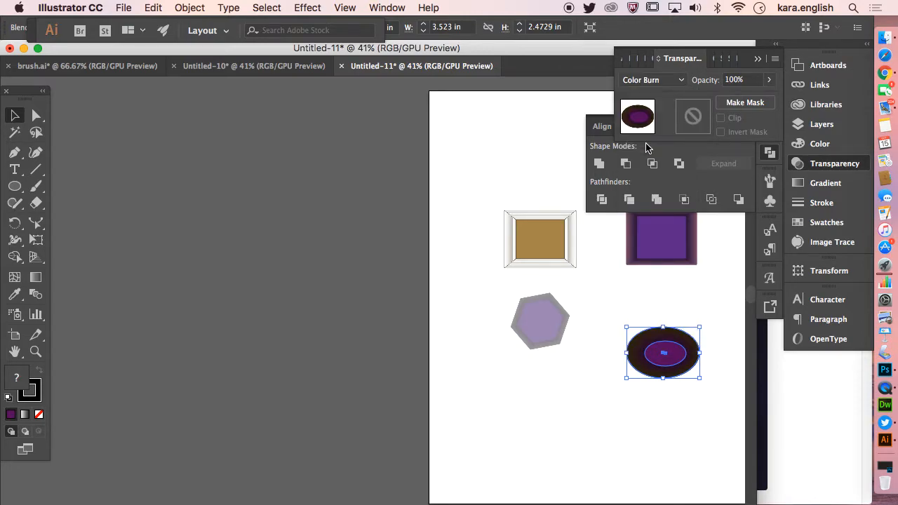
left_click(672, 81)
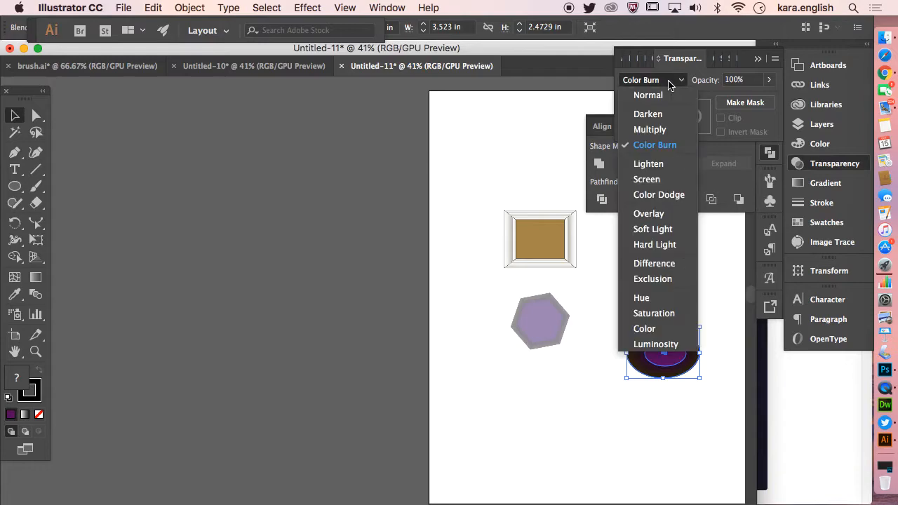
left_click(648, 213)
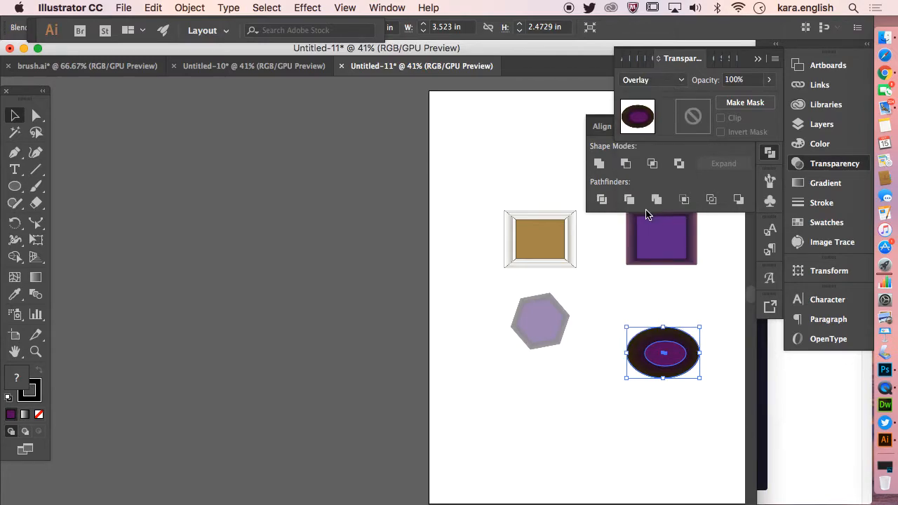
Move the ellipse blend slightly up and left, closer to the purple rectangle, and deselect it.
mouse_move(670, 352)
left_mouse_down()
mouse_move(639, 407)
mouse_move(665, 337)
left_mouse_up()
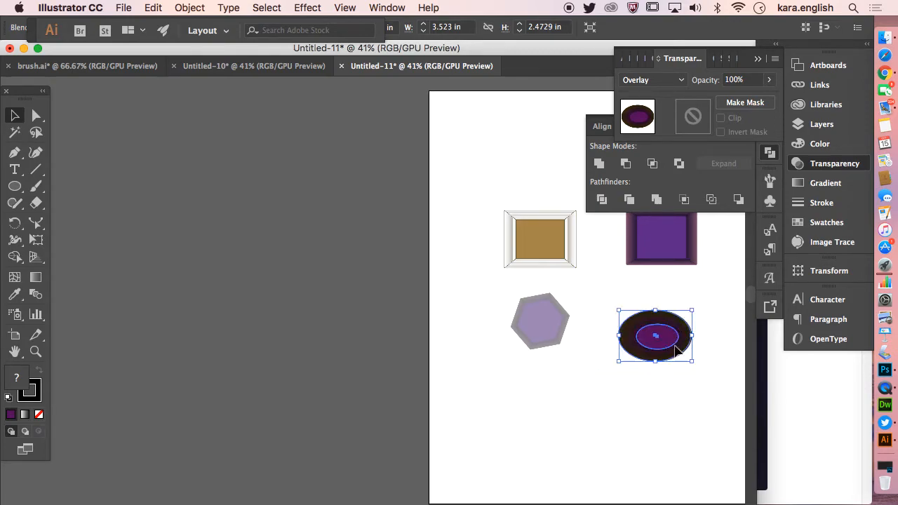
left_click(707, 373)
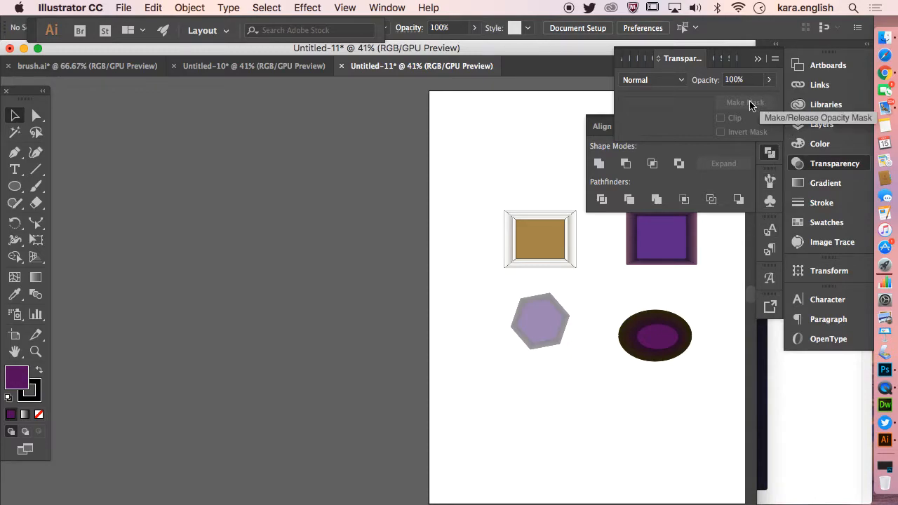
Set the ellipse blend's spacing to Specified Steps with 97 steps.
left_click(652, 339)
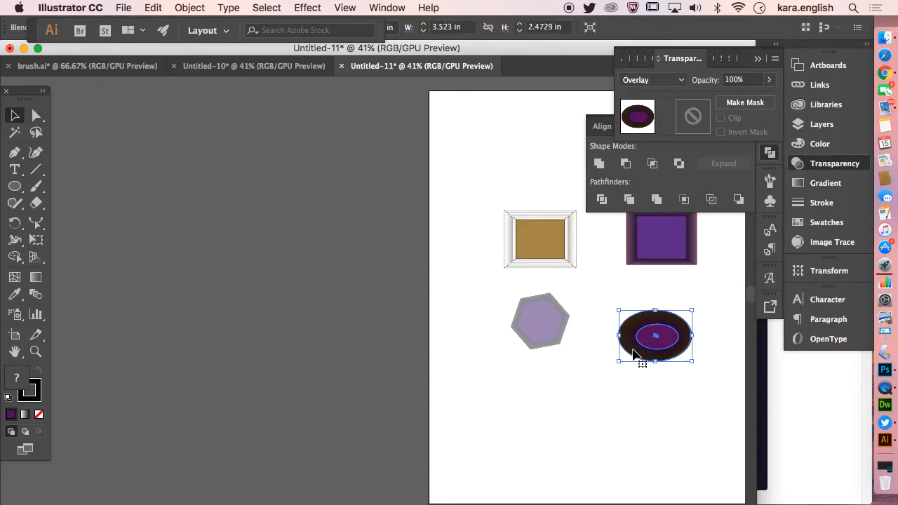
left_click(125, 10)
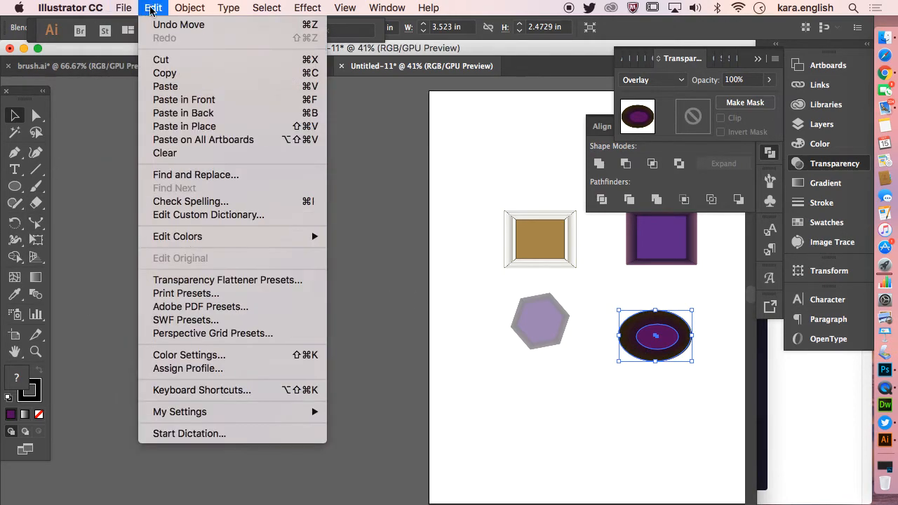
mouse_move(190, 8)
mouse_move(239, 315)
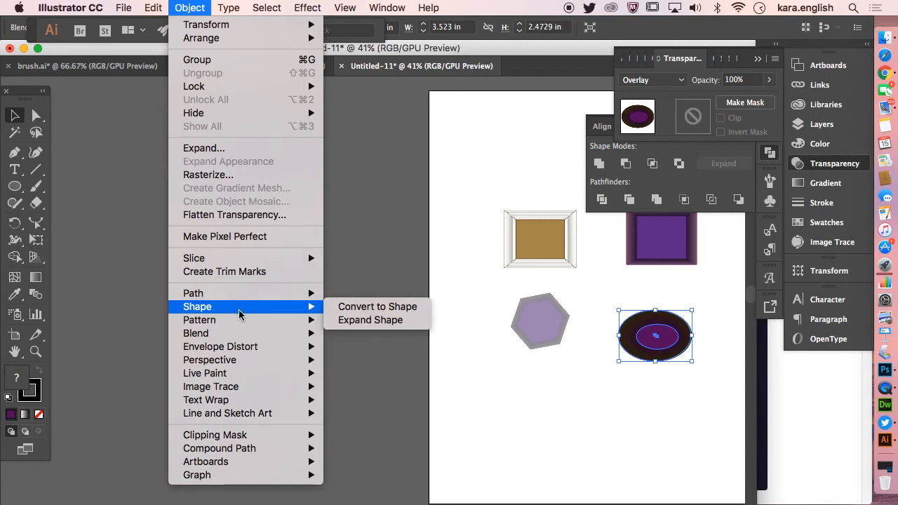
mouse_move(244, 351)
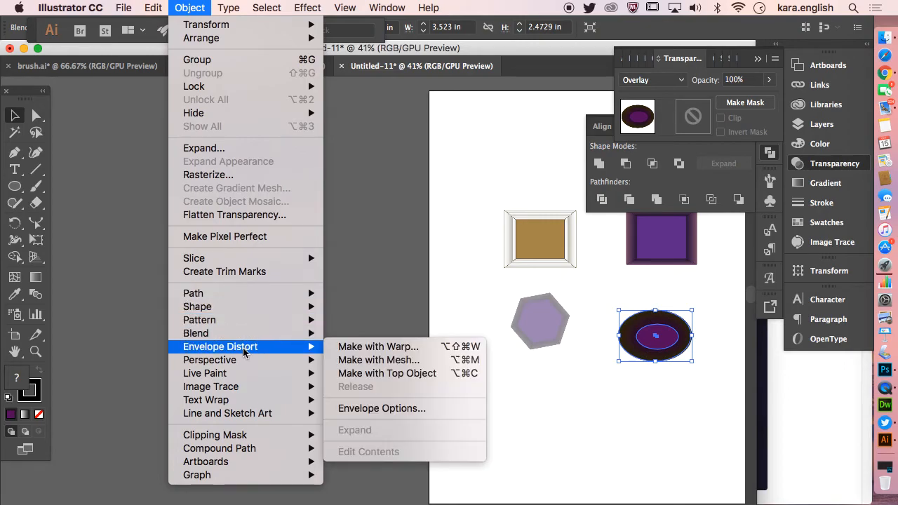
mouse_move(253, 335)
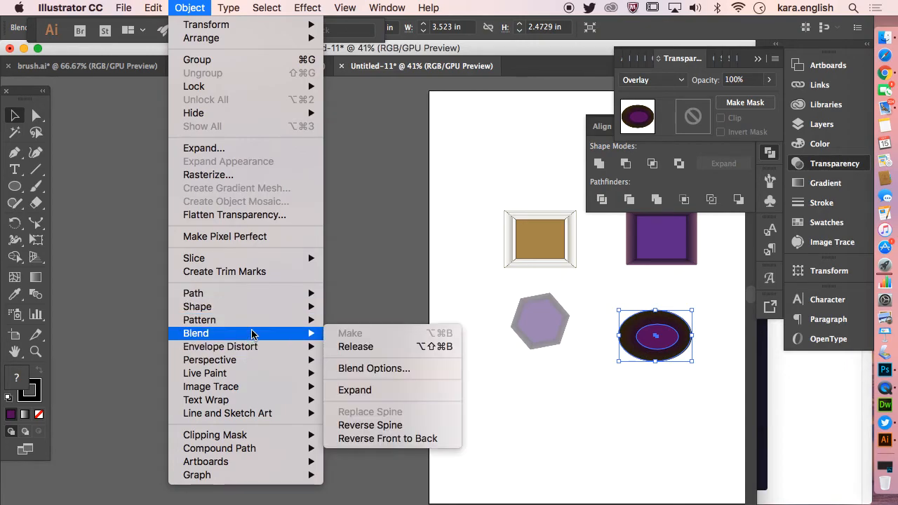
left_click(351, 372)
left_click(593, 228)
left_click(585, 257)
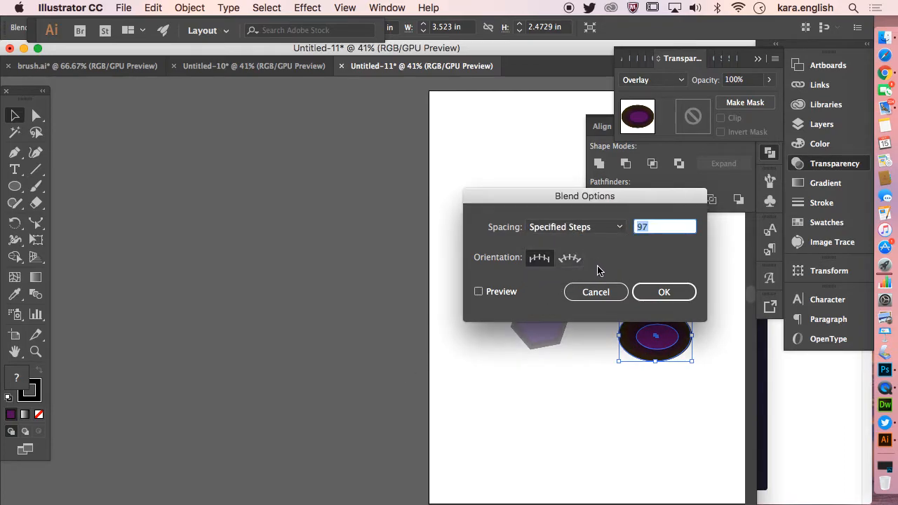
left_click(660, 292)
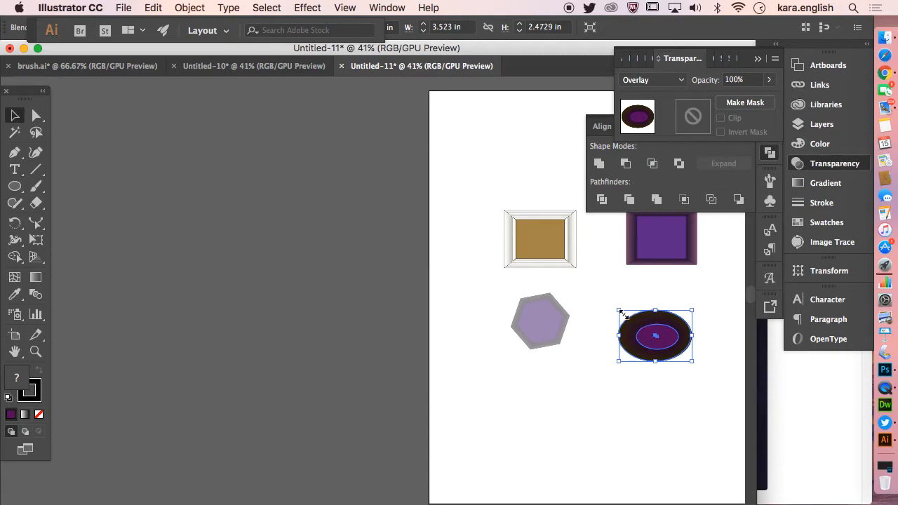
Enlarge the ellipse blend to about 10.9 by 7.2 in, place it lower on the artboard overlapping the hexagon, and deselect it.
left_click_drag(620, 312, 598, 306)
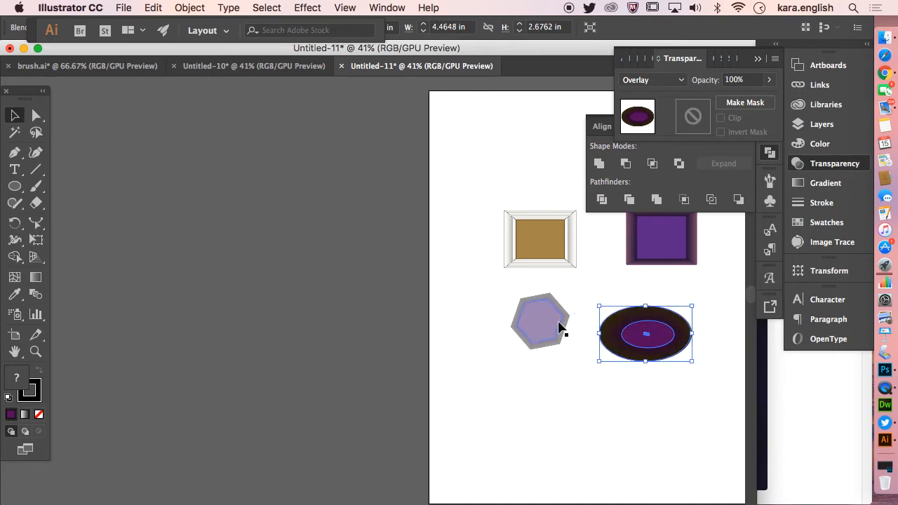
left_click_drag(598, 307, 497, 241)
left_click_drag(598, 301, 619, 394)
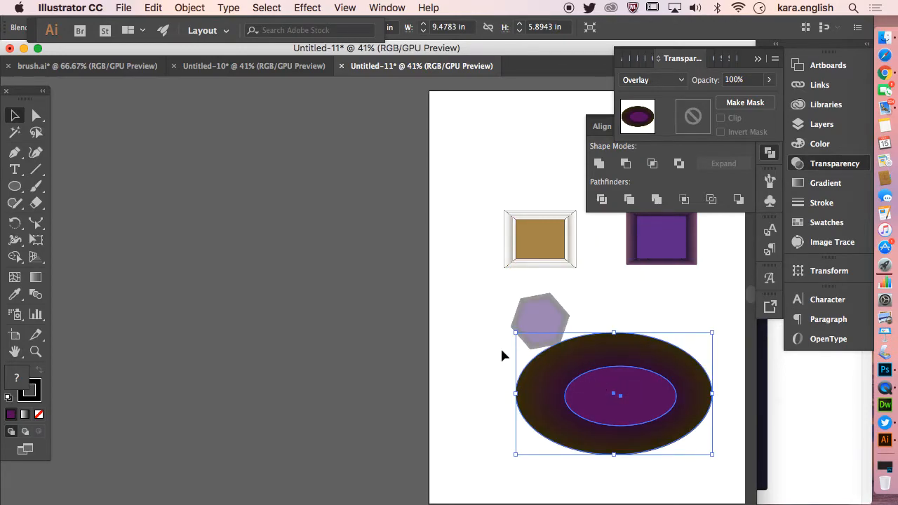
left_click_drag(516, 333, 493, 317)
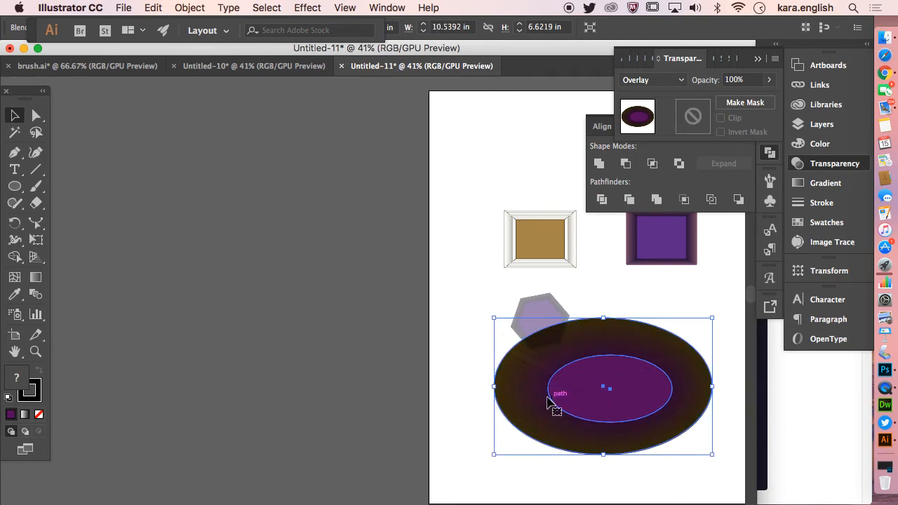
left_click_drag(713, 456, 722, 473)
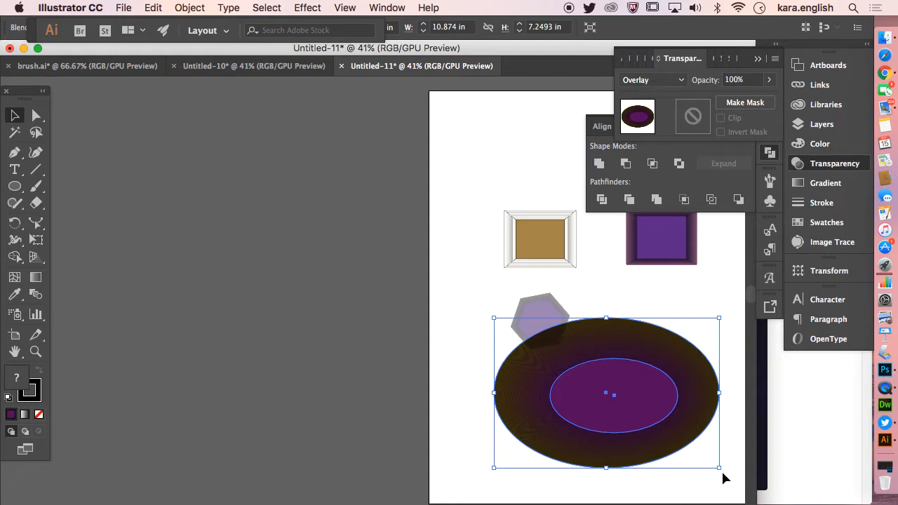
left_click(479, 272)
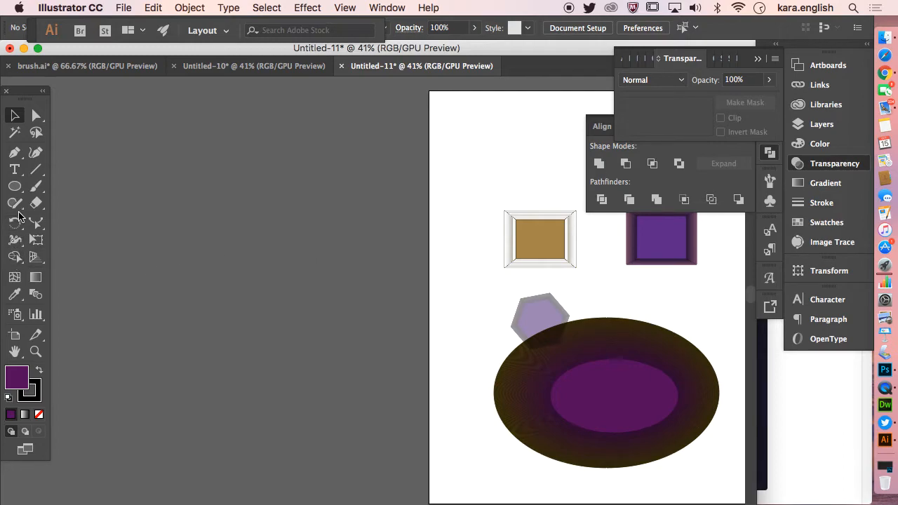
Draw a wide dark purple rectangle in the empty area above the gold framed rectangle.
left_click(15, 189)
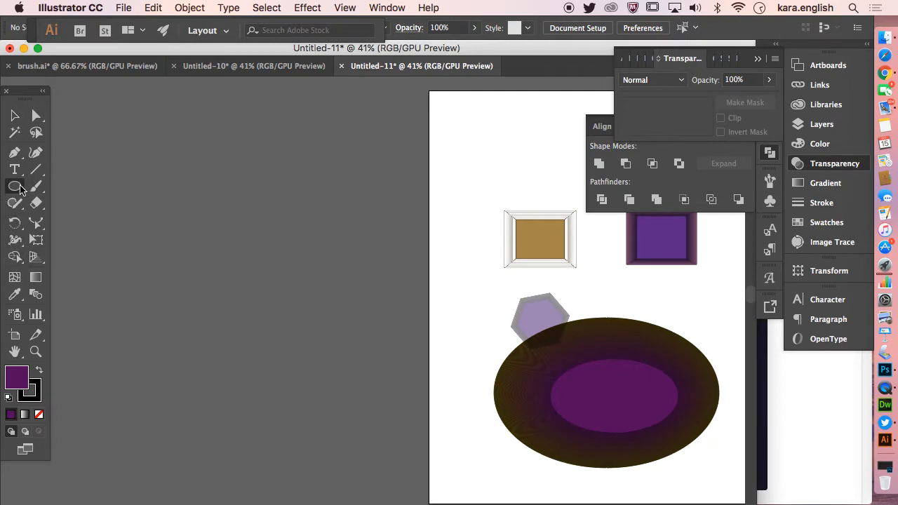
left_click_drag(19, 189, 62, 188)
mouse_move(461, 127)
left_mouse_down()
mouse_move(468, 149)
mouse_move(548, 176)
left_mouse_up()
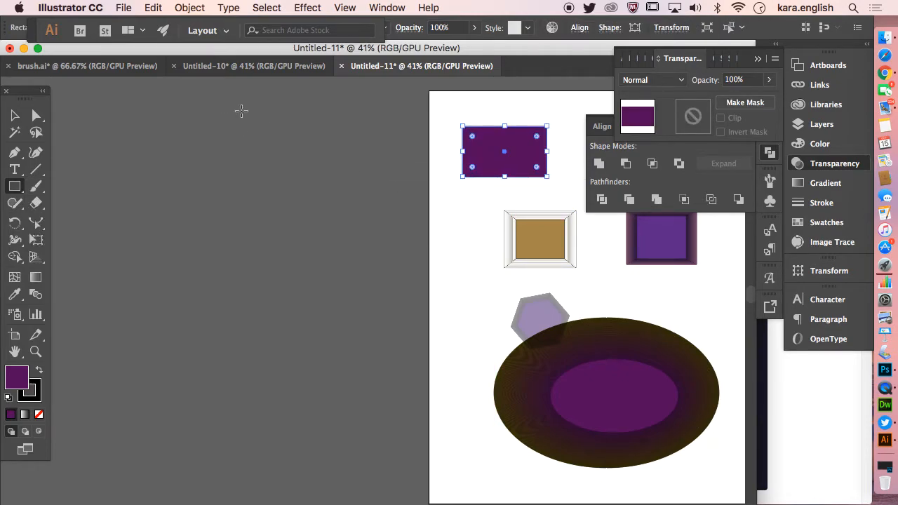
Copy the new purple rectangle, paste the copy in back, and fill that copy with brown #664106.
left_click(150, 9)
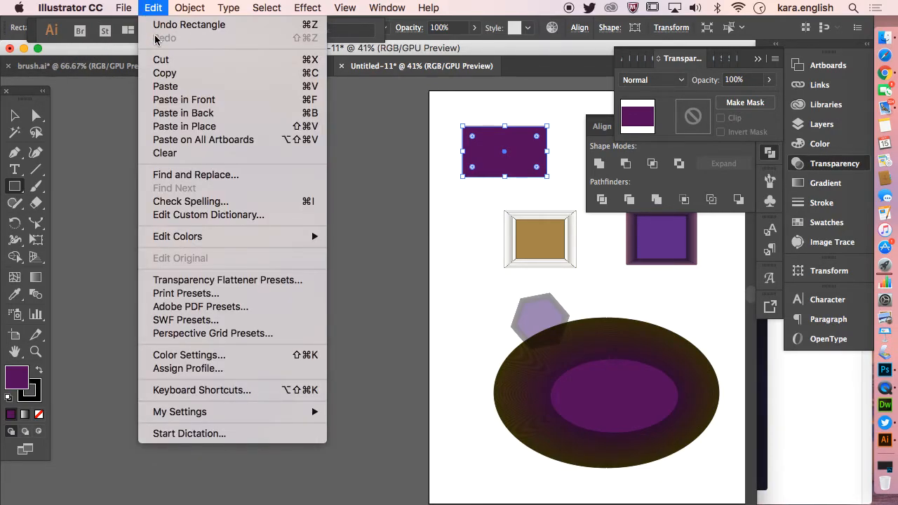
left_click(164, 74)
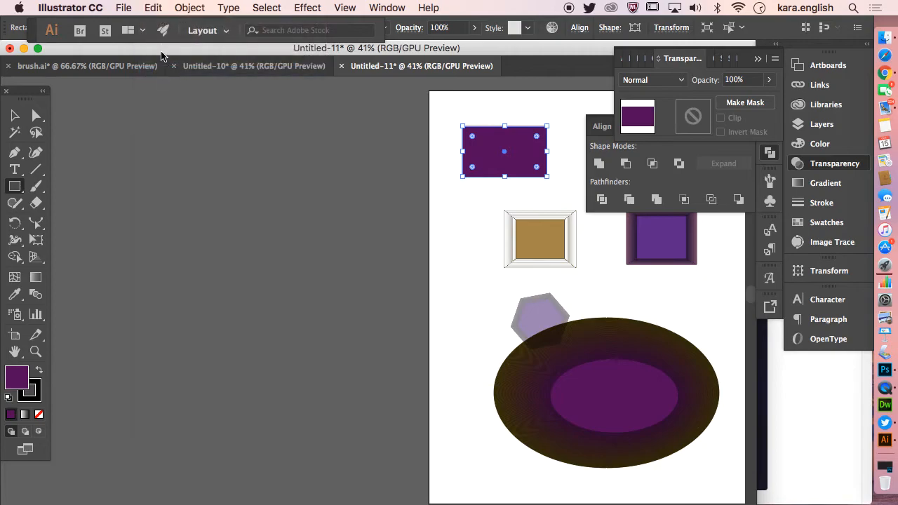
left_click(156, 8)
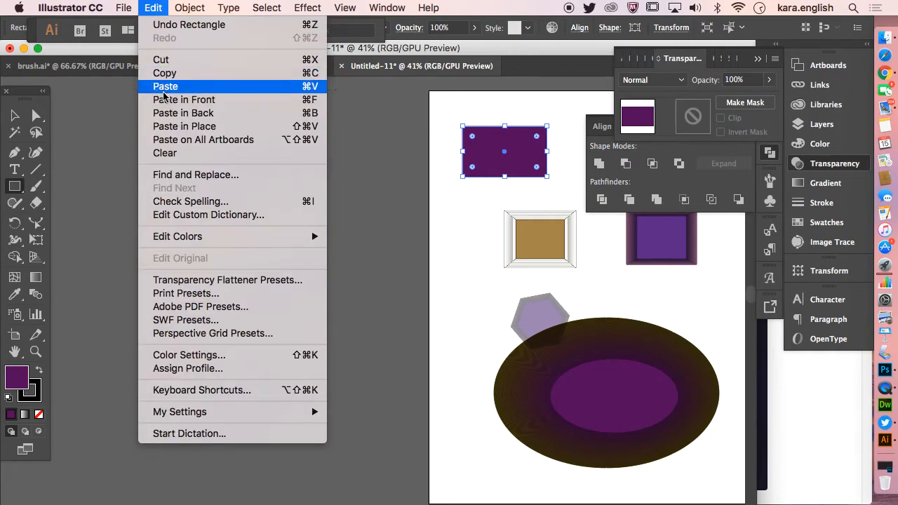
left_click(167, 113)
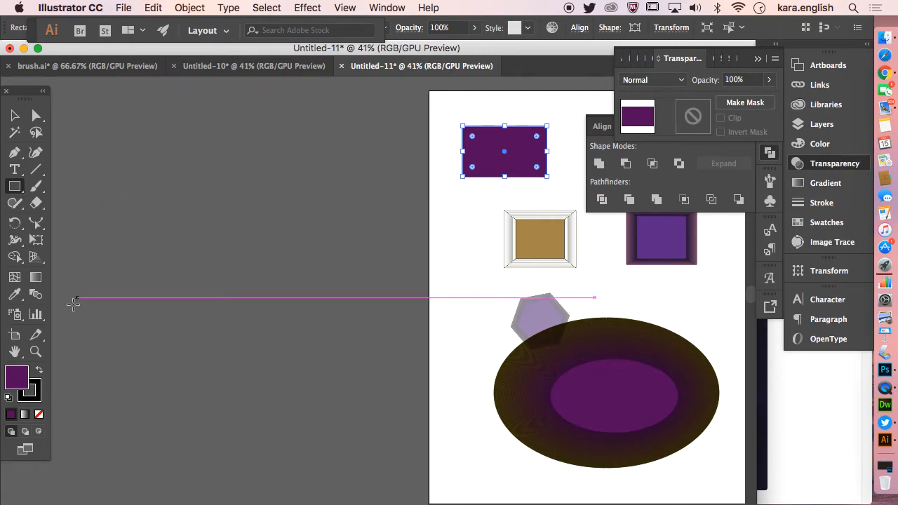
double_click(18, 377)
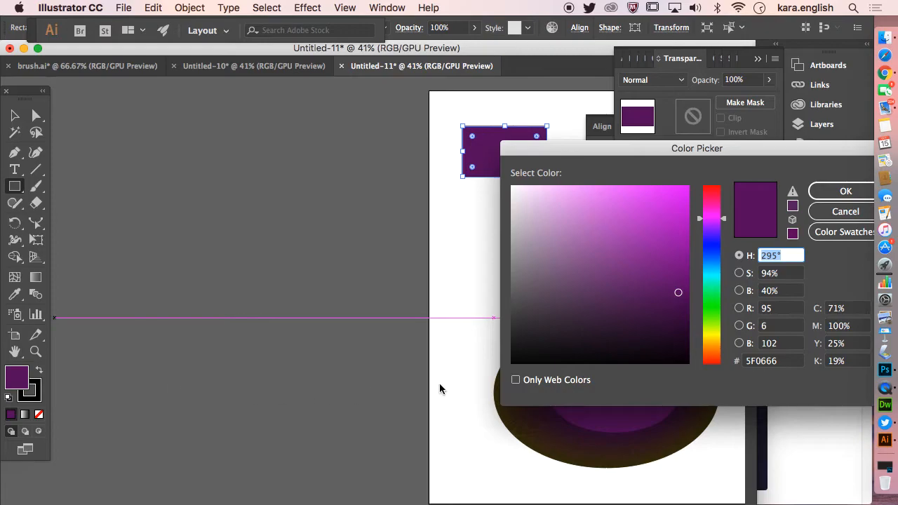
left_click(711, 346)
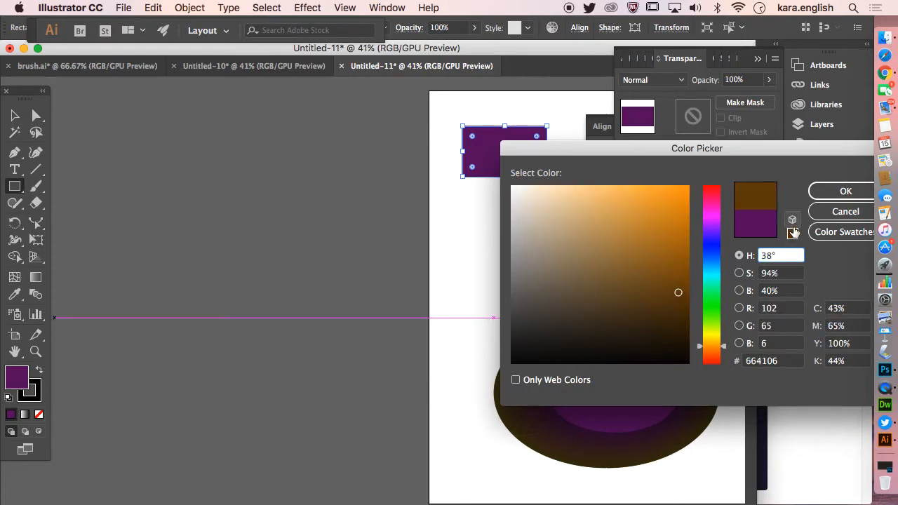
left_click(845, 191)
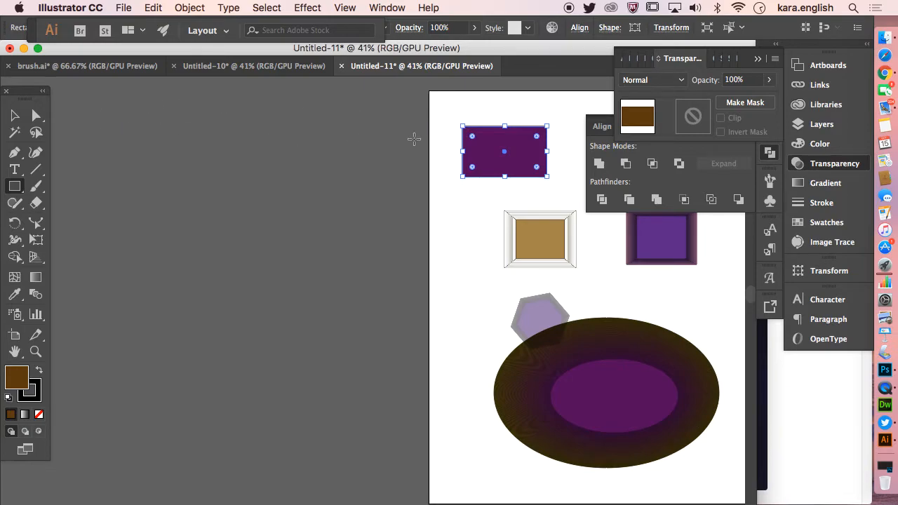
Shrink the brown rectangle from its corners so it sits centred within the purple rectangle's outline.
left_click(15, 115)
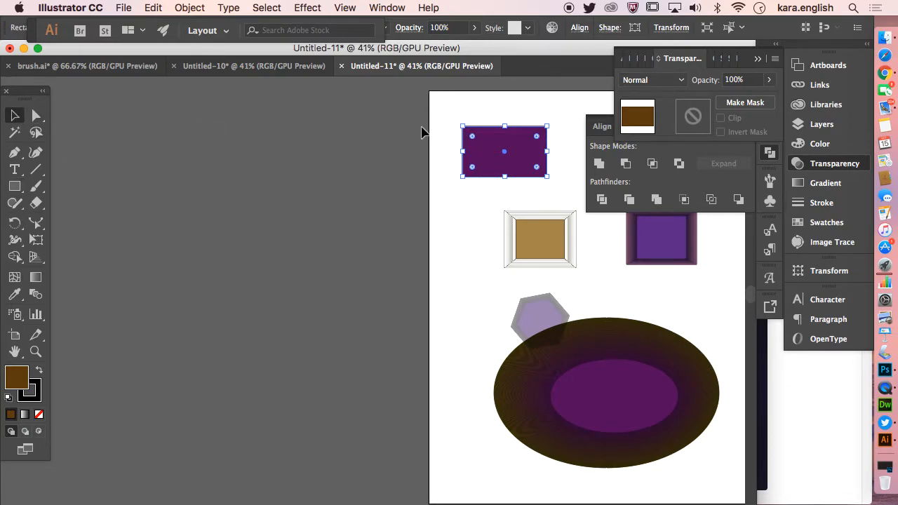
left_click_drag(462, 127, 467, 133)
left_click_drag(477, 141, 476, 139)
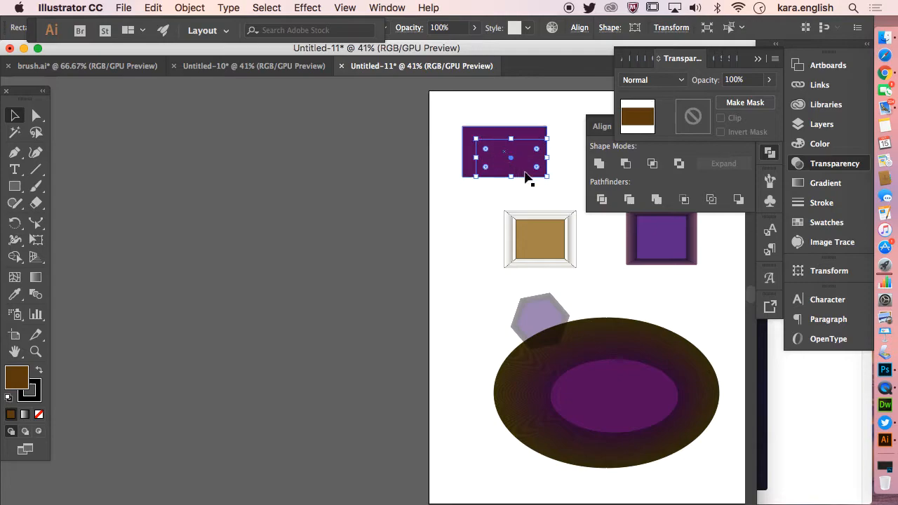
mouse_move(547, 177)
left_mouse_down()
mouse_move(526, 167)
mouse_move(536, 171)
left_mouse_up()
left_click_drag(462, 127, 477, 135)
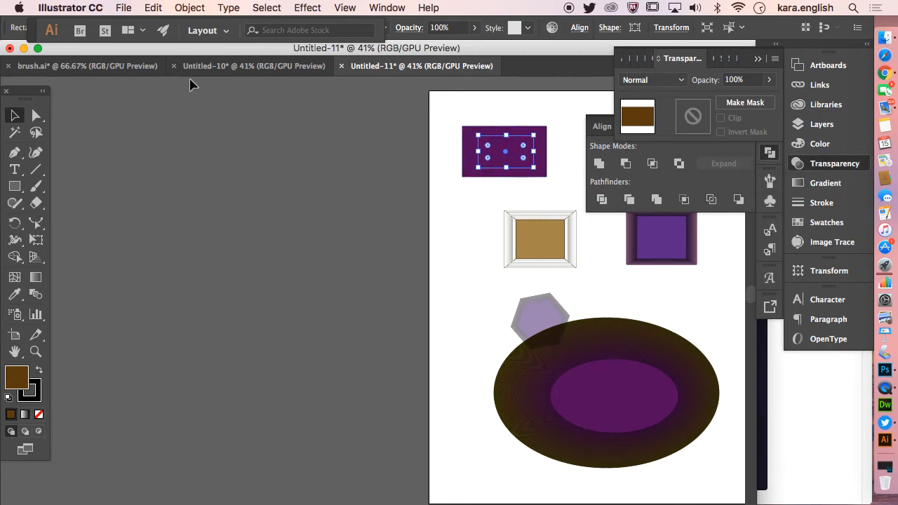
Set the front purple rectangle's opacity to 61% and its blending mode to Overlay.
left_click(486, 137)
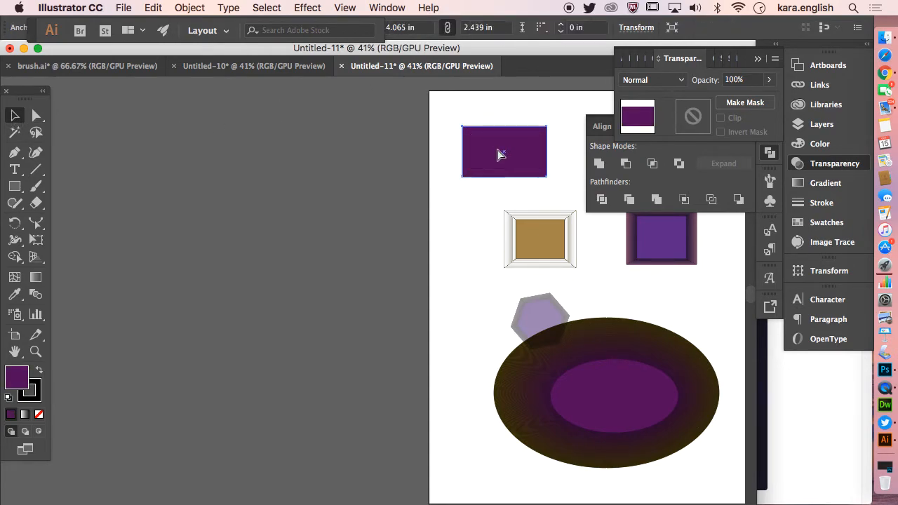
left_click(499, 154)
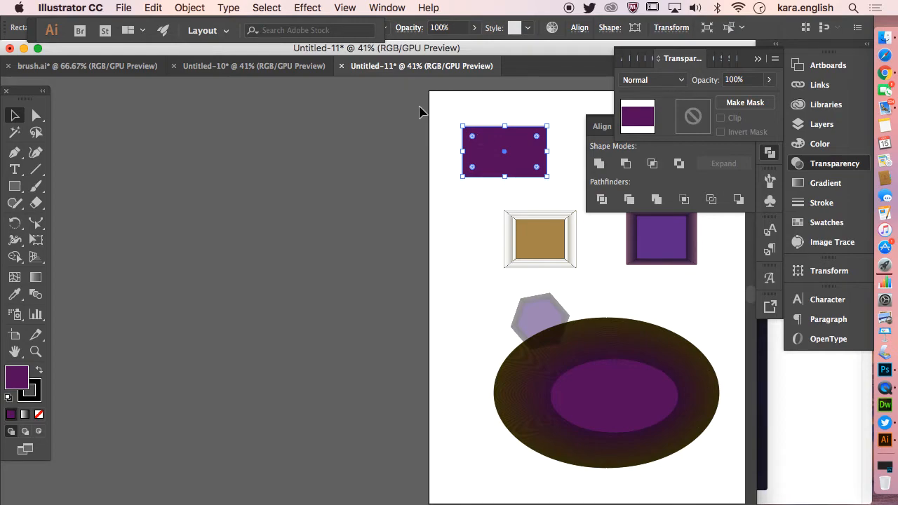
key("super+shift+b")
key("super+shift+b")
left_click(769, 79)
left_click_drag(767, 96, 746, 101)
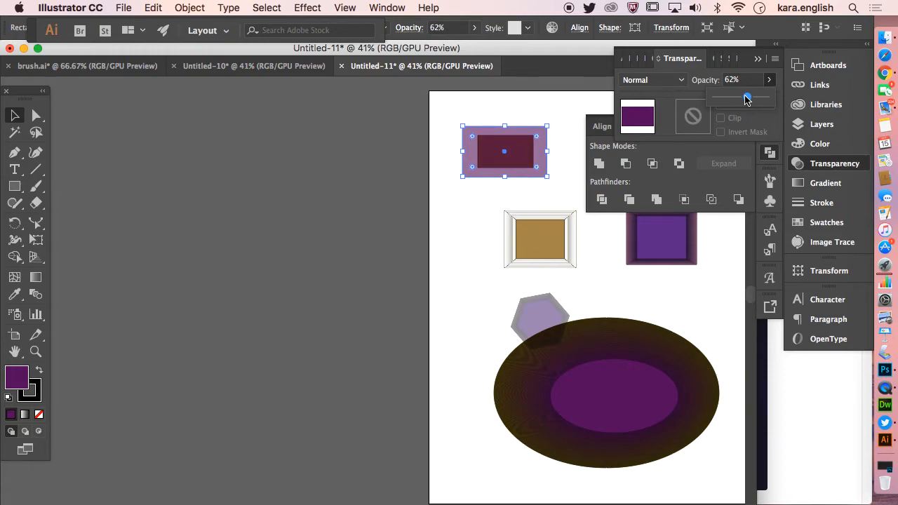
left_click(680, 80)
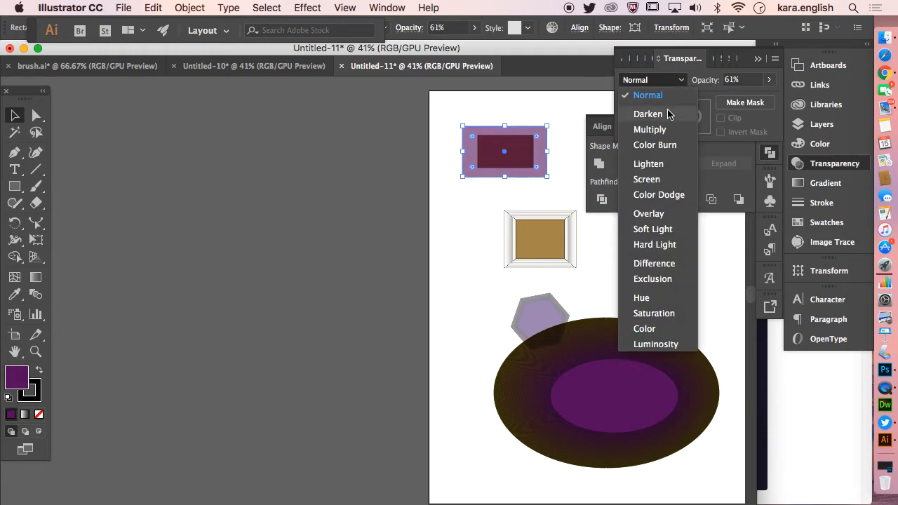
left_click(645, 213)
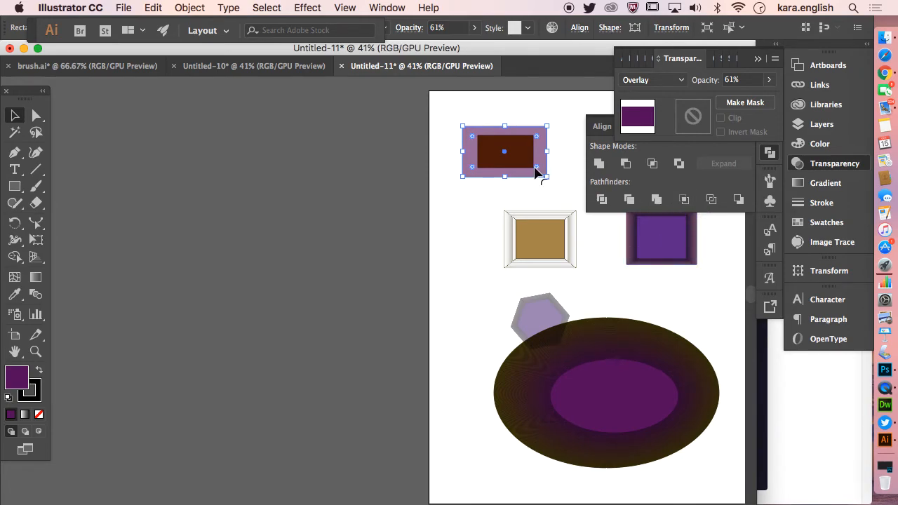
Round all corners of the outer purple rectangle to a radius of about 0.29 in.
left_click(36, 115)
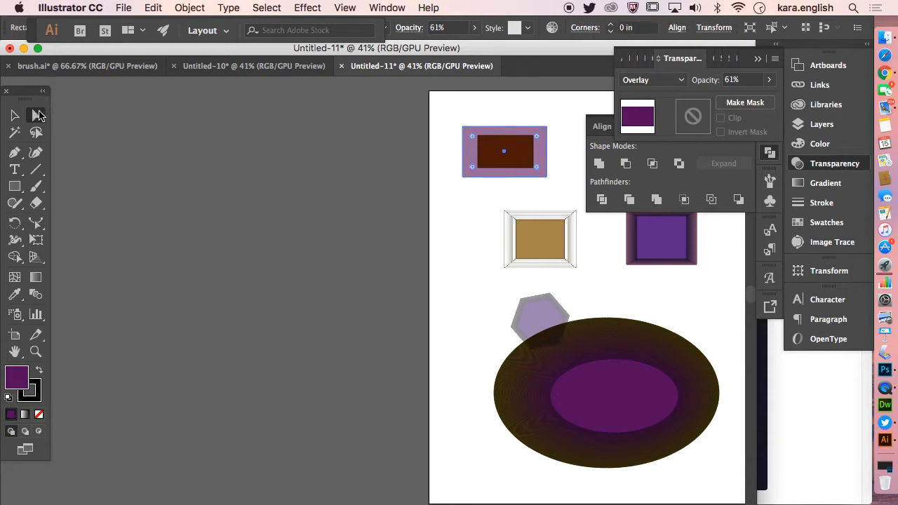
left_click_drag(471, 172, 467, 181)
left_click_drag(476, 175, 474, 173)
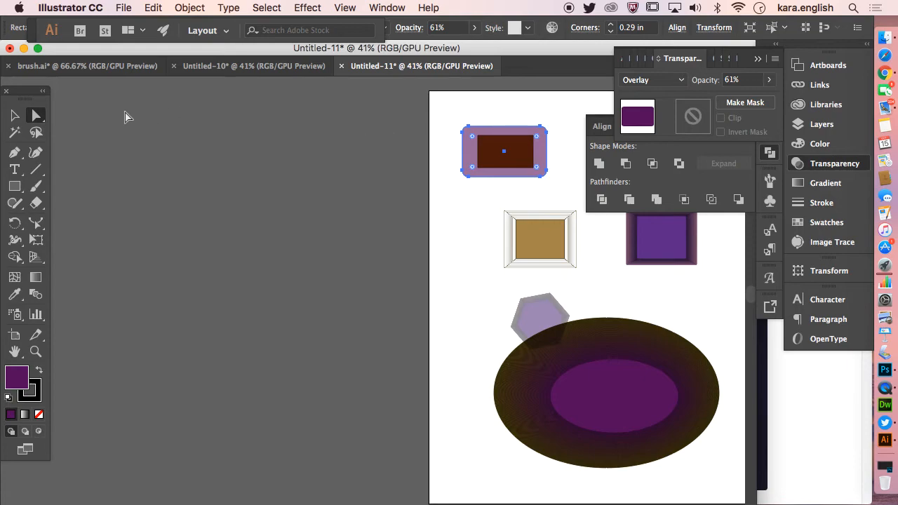
Try enlarging the rounded purple rectangle around the brown one and open it in isolation mode.
left_click(15, 116)
left_click_drag(461, 176, 430, 209)
mouse_move(481, 197)
left_mouse_down()
mouse_move(523, 196)
mouse_move(507, 183)
mouse_move(491, 190)
left_mouse_up()
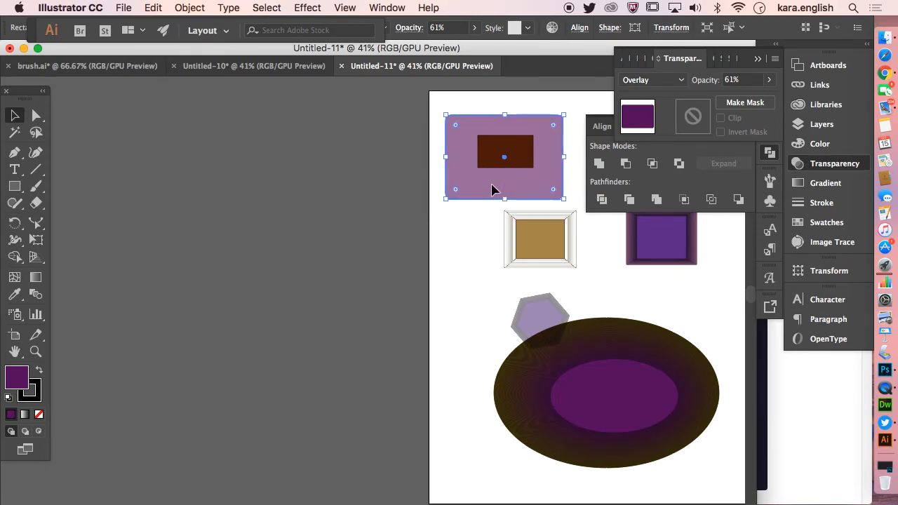
double_click(496, 184)
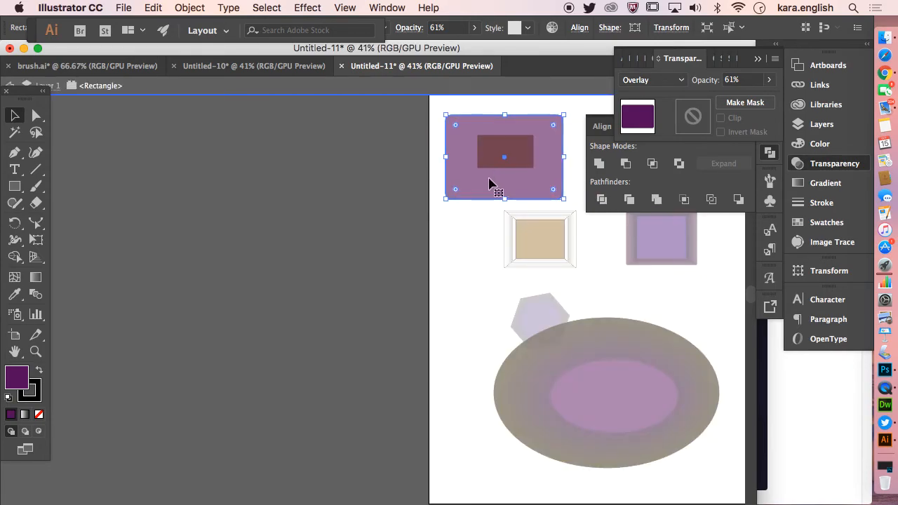
Undo the scaling and moving of the rounded purple rectangle.
left_click(155, 9)
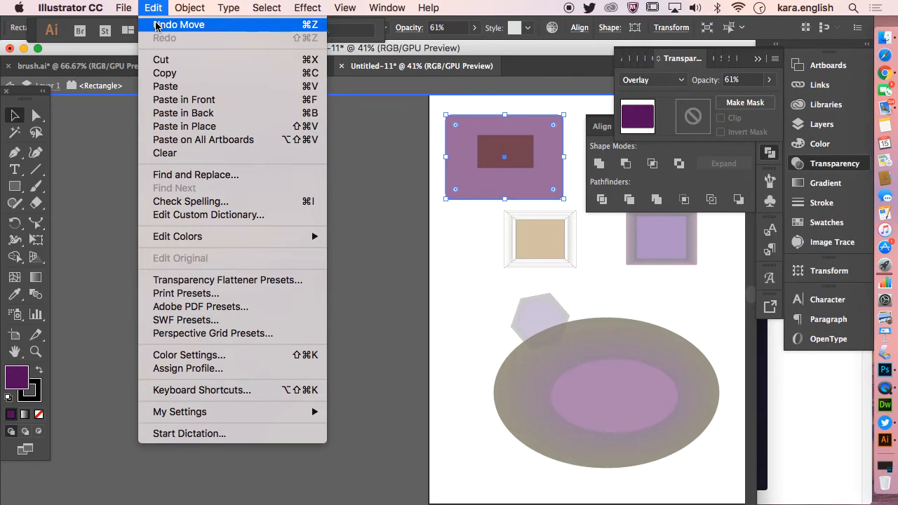
left_click(156, 25)
left_click(153, 8)
left_click(156, 25)
left_click(153, 8)
left_click(155, 24)
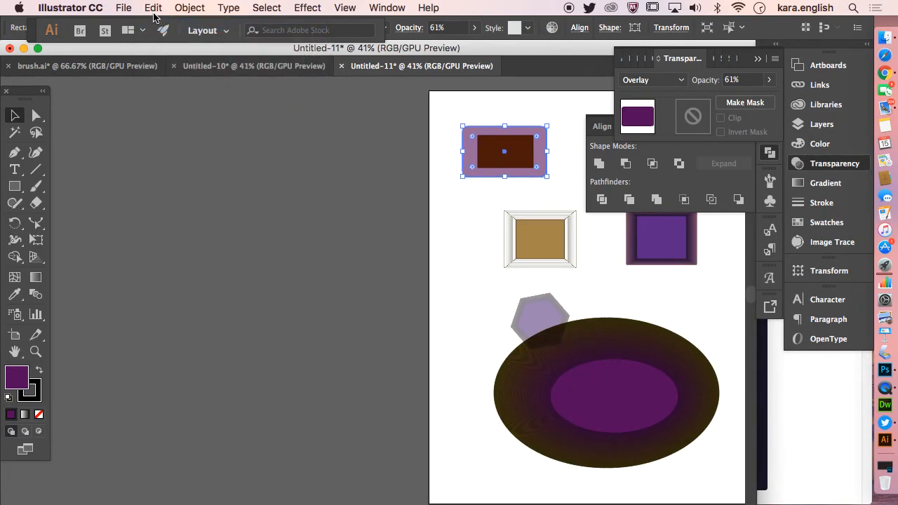
Select the brown rectangle behind the rounded purple one, enlarge it, and offset the two shapes so they partly overlap.
left_click(258, 9)
left_click(278, 113)
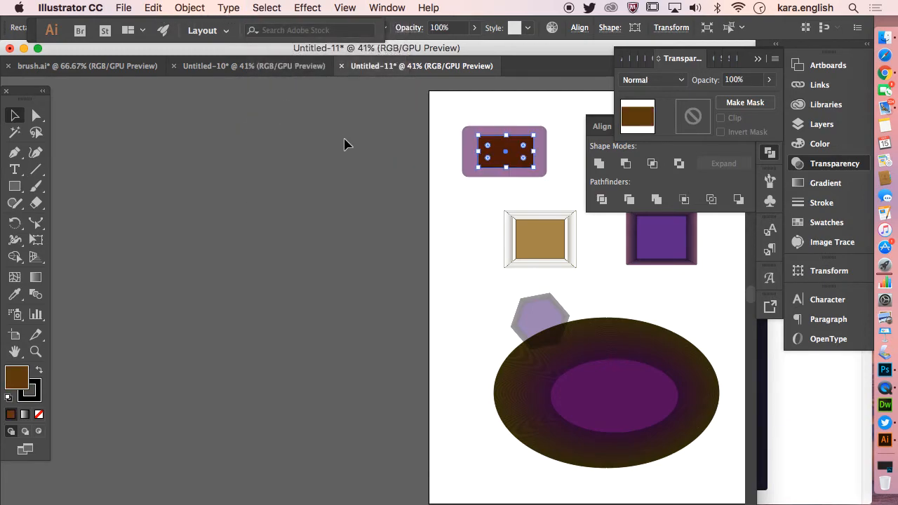
left_click_drag(479, 170, 450, 196)
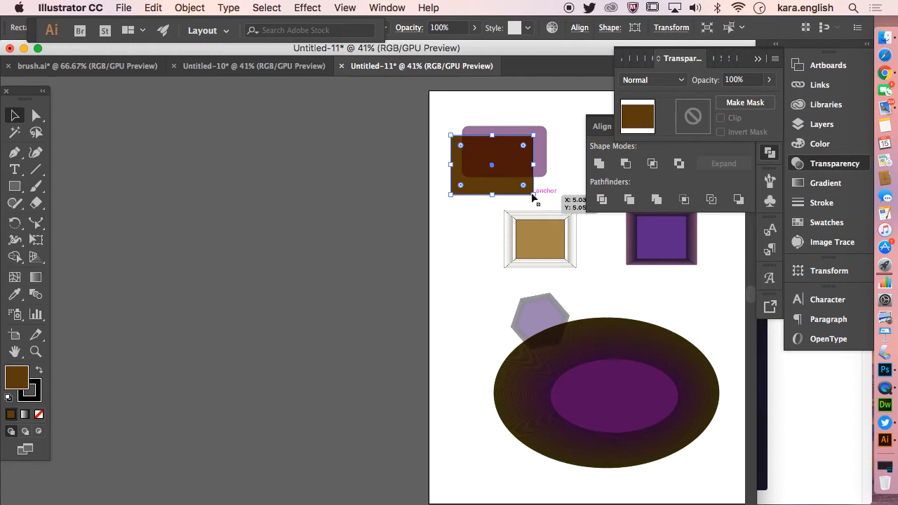
mouse_move(534, 194)
left_mouse_down()
mouse_move(540, 200)
mouse_move(500, 176)
mouse_move(511, 194)
mouse_move(539, 193)
mouse_move(534, 184)
left_mouse_up()
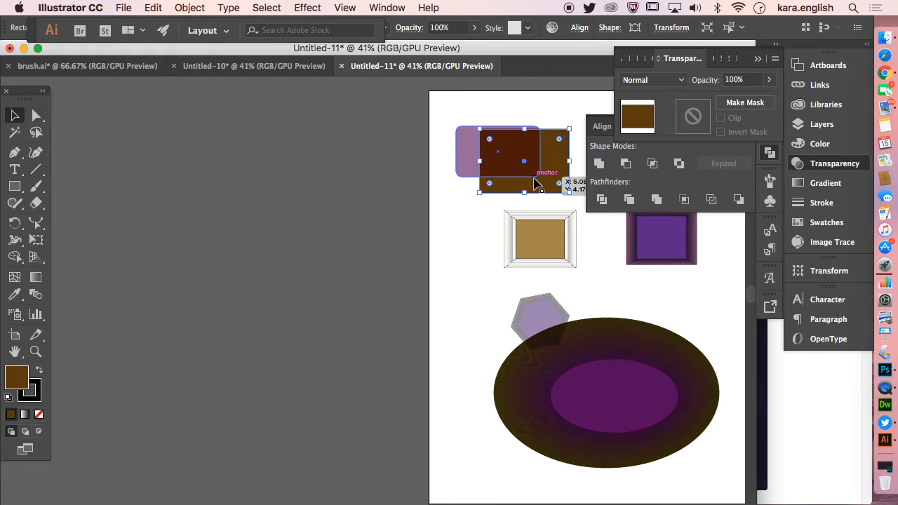
left_click_drag(534, 184, 536, 181)
Apply a Gaussian Blur effect to the enlarged brown rectangle.
left_click(307, 8)
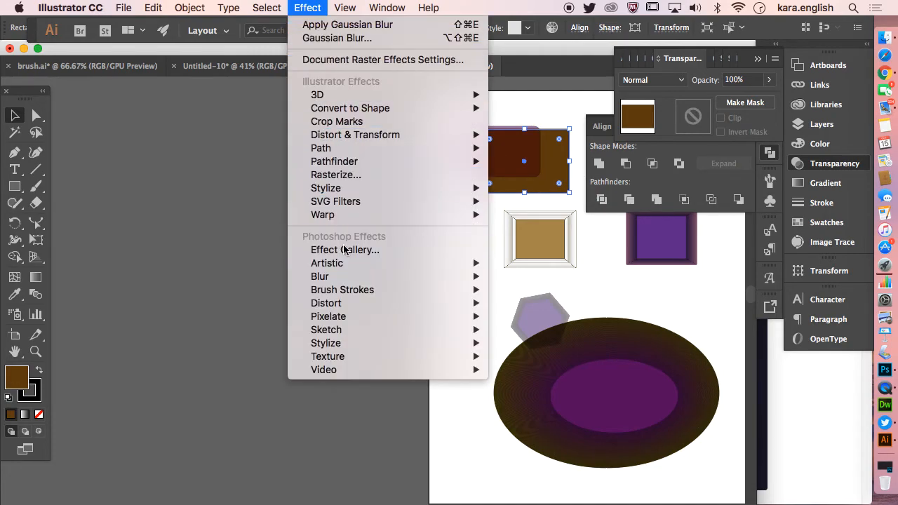
mouse_move(347, 278)
left_click(511, 277)
left_click(669, 263)
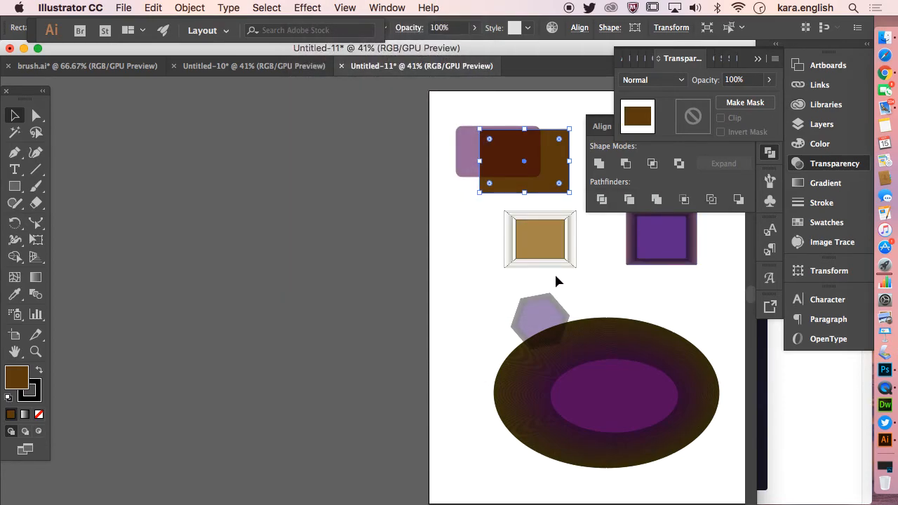
Apply the same Gaussian Blur to the rounded purple rectangle and deselect it.
left_click(469, 157)
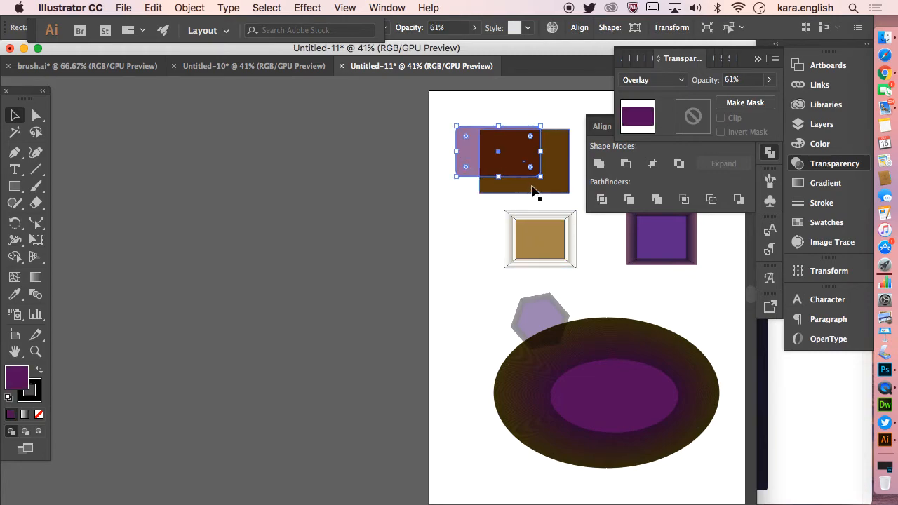
left_click(307, 7)
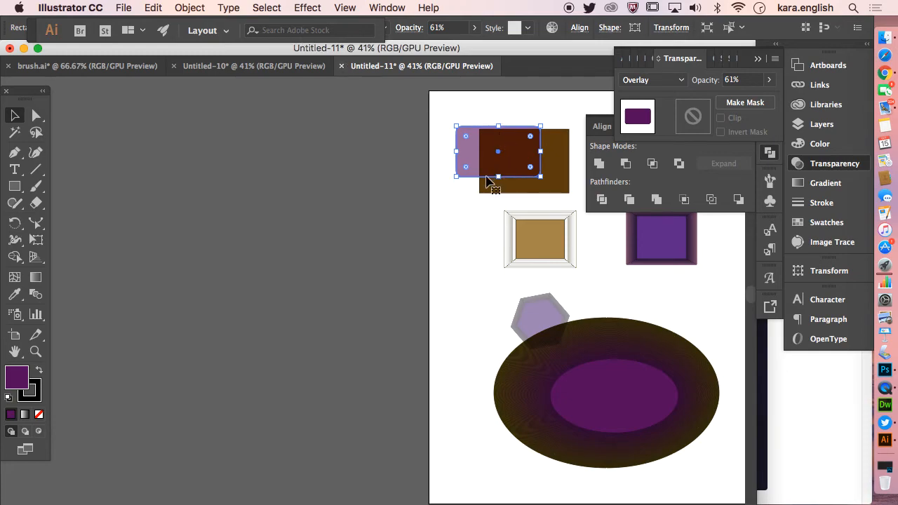
left_click(479, 202)
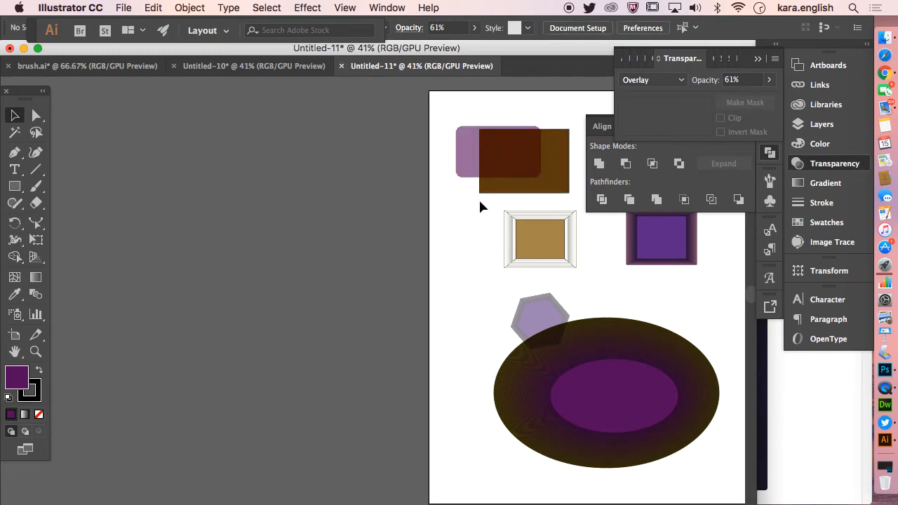
Select the brown and rounded purple rectangles together and reapply the last Gaussian Blur to both.
left_click(525, 180)
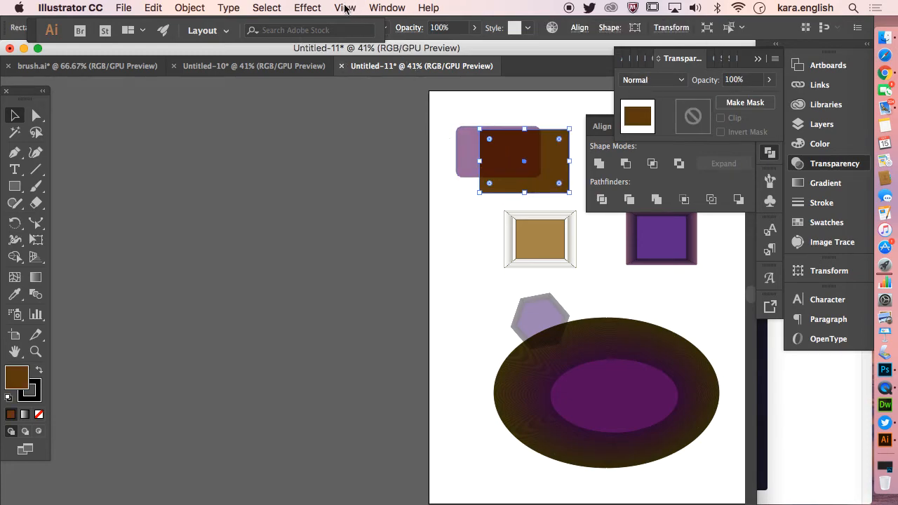
left_click(463, 148, "shift")
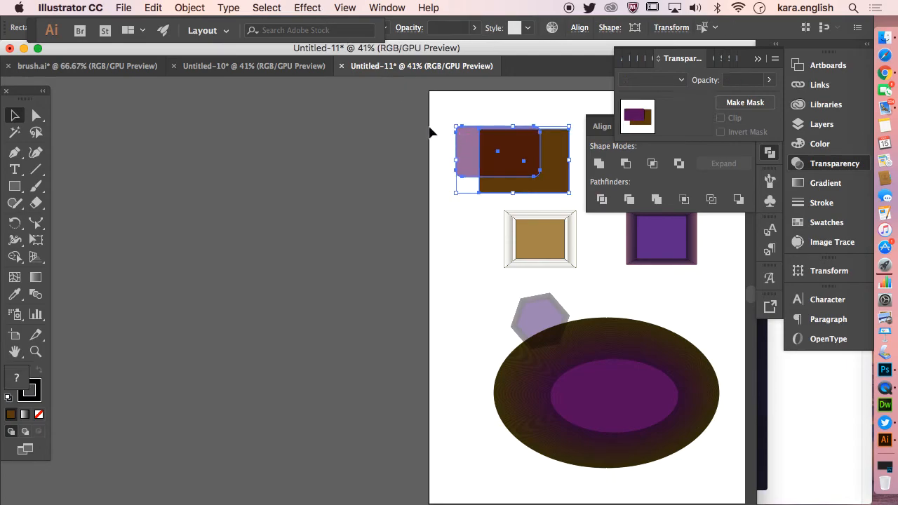
left_click(307, 8)
left_click(311, 28)
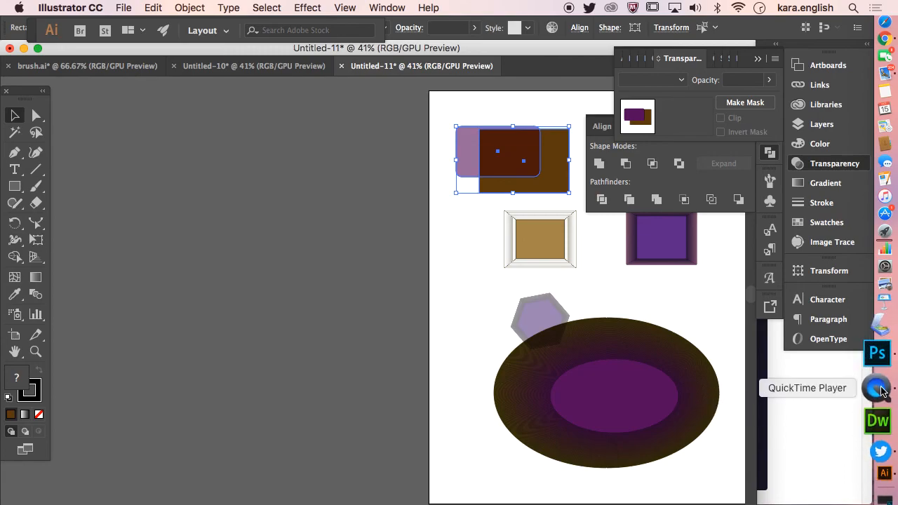
Switch to QuickTime Player and quit it to end the screen recording.
left_click(878, 390)
right_click(878, 390)
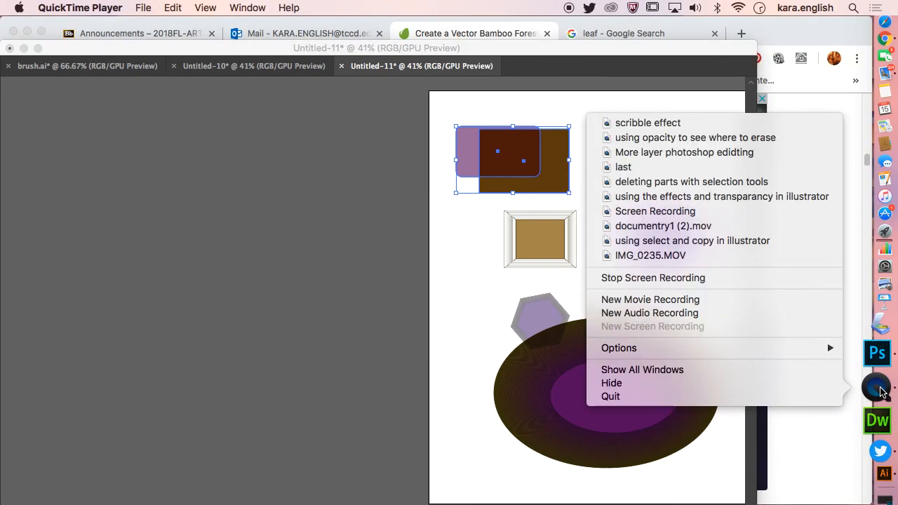
left_click(807, 397)
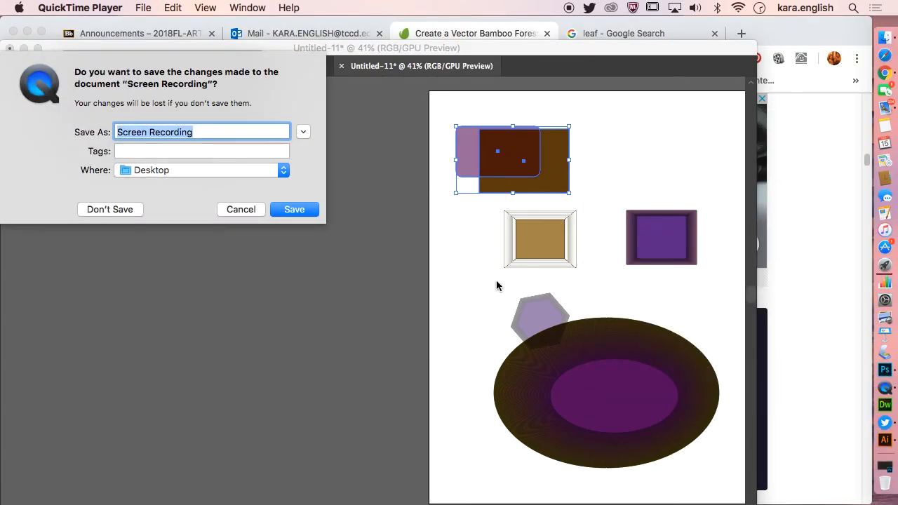
Name the screen recording "using blend mode" and enter the tag "Adobe Illustrator blend".
left_click(253, 134)
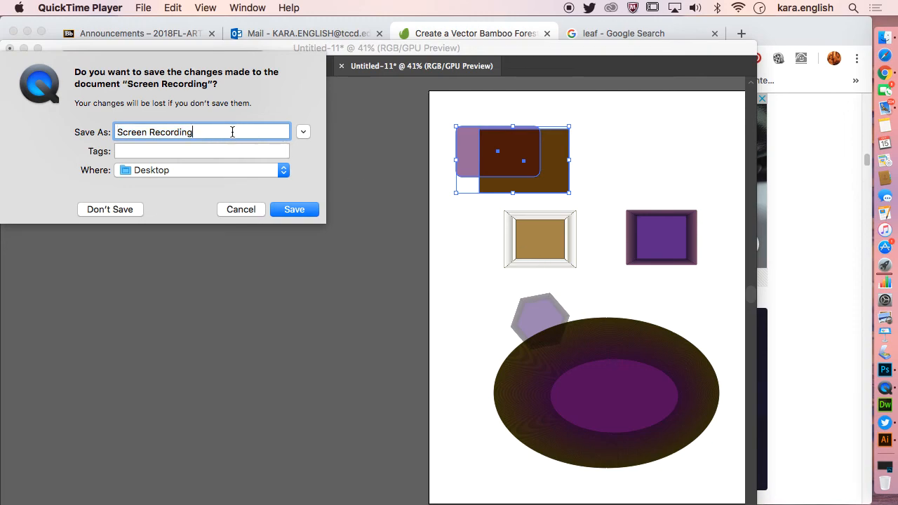
left_click_drag(189, 130, 104, 123)
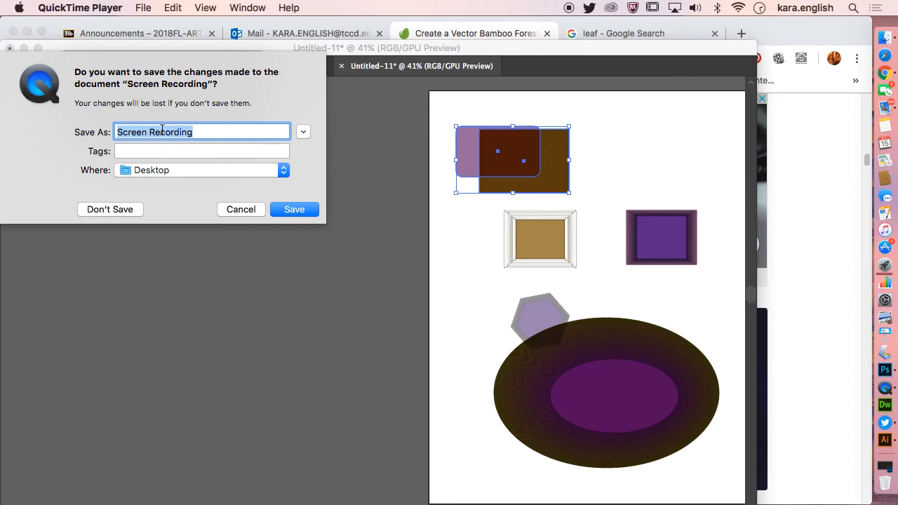
type("using blend mode")
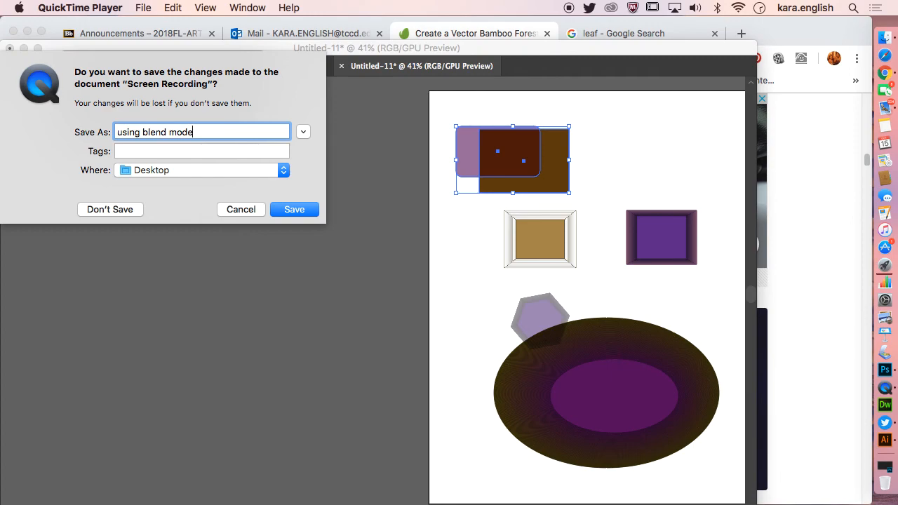
left_click(150, 150)
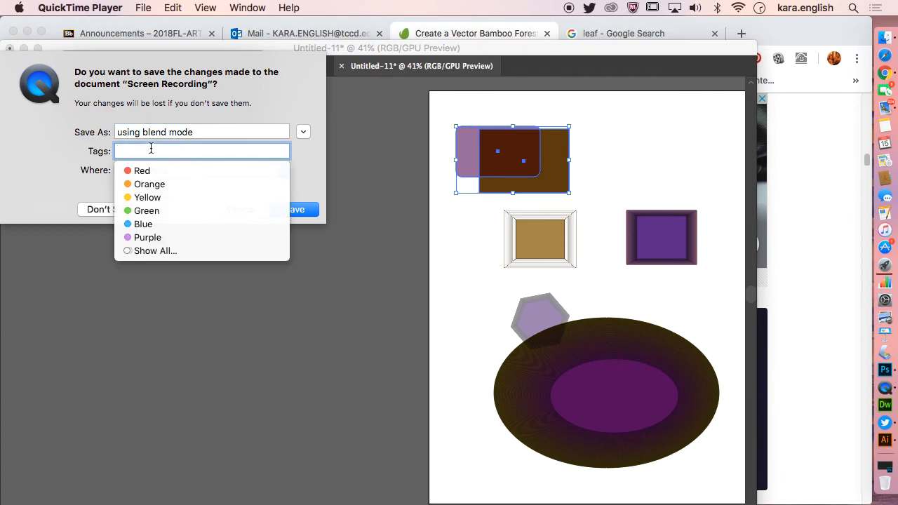
type("Adobe")
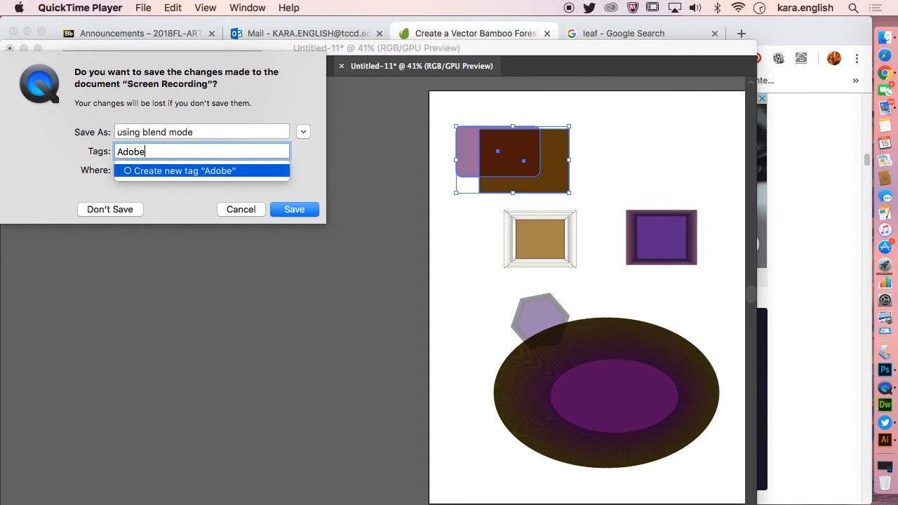
type(" Illustrator blend")
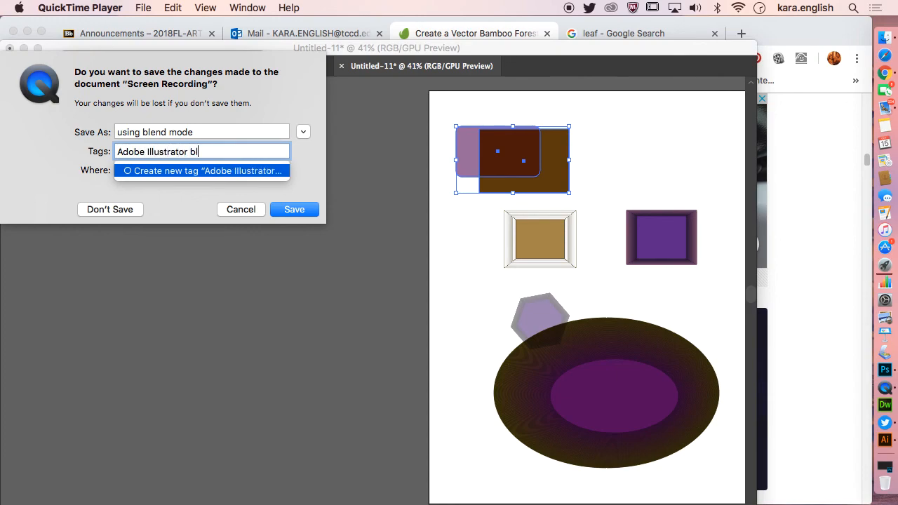